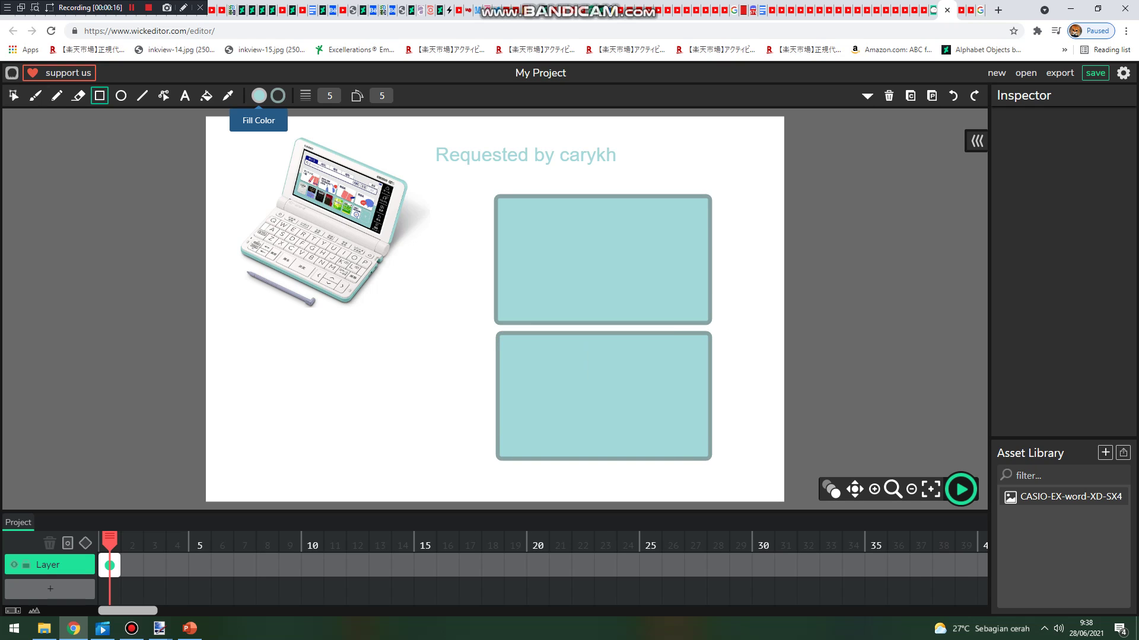
Draw a white hinge strip with a dark grey outline, about 265 by 27, across the gap between the two teal panels
{"action": "left_click", "coordinate": [259, 96]}
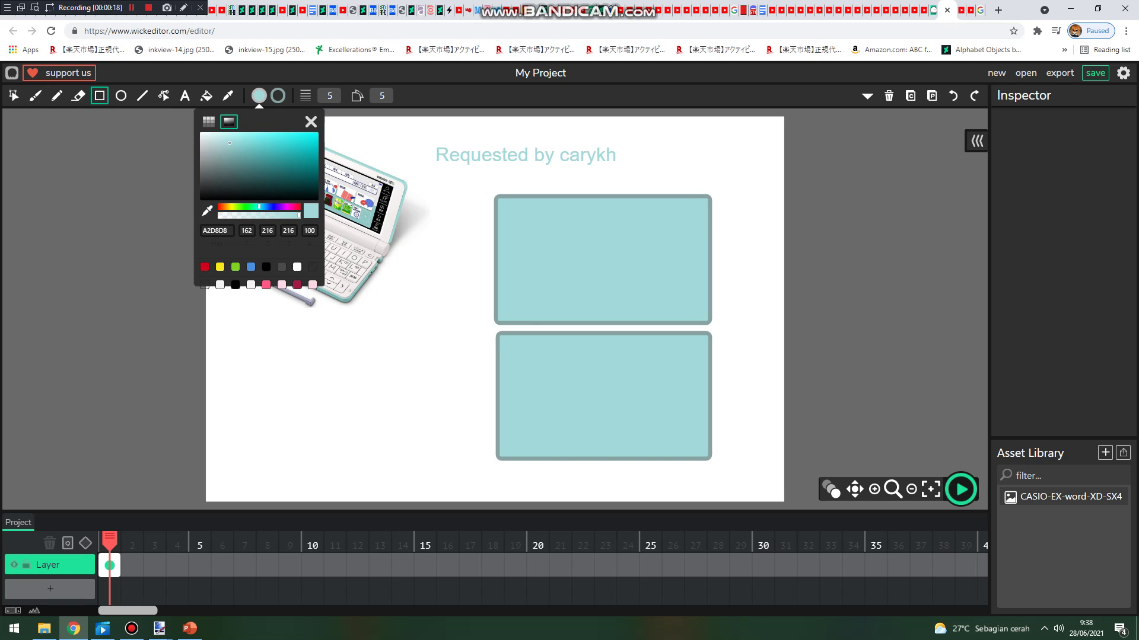
{"action": "left_click", "coordinate": [208, 121]}
{"action": "left_click", "coordinate": [309, 229]}
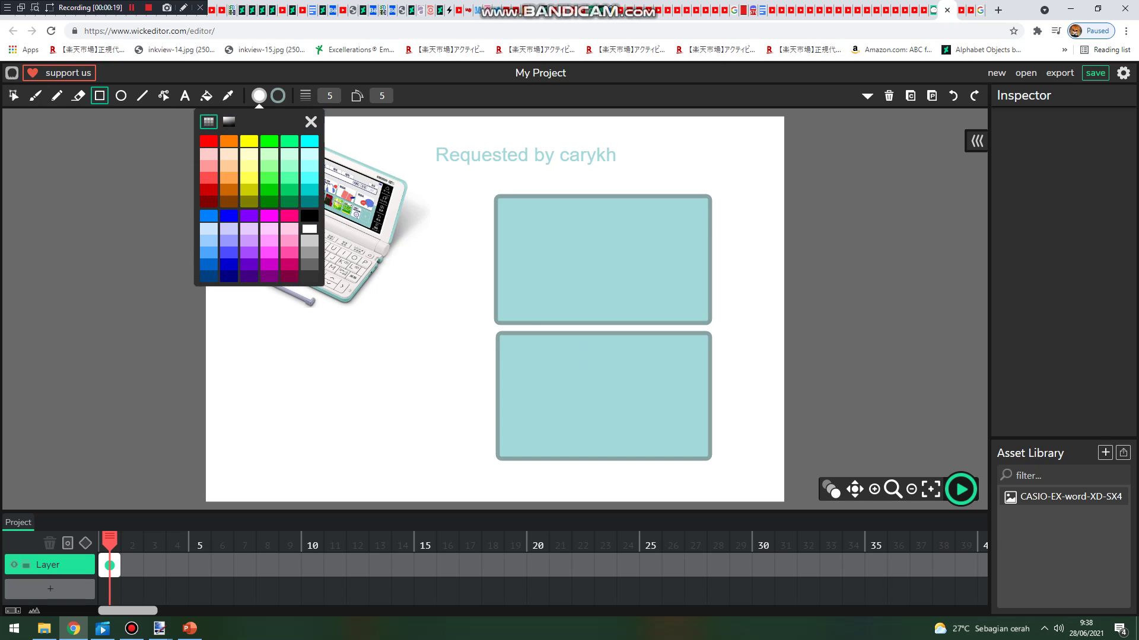
{"action": "left_click", "coordinate": [278, 96]}
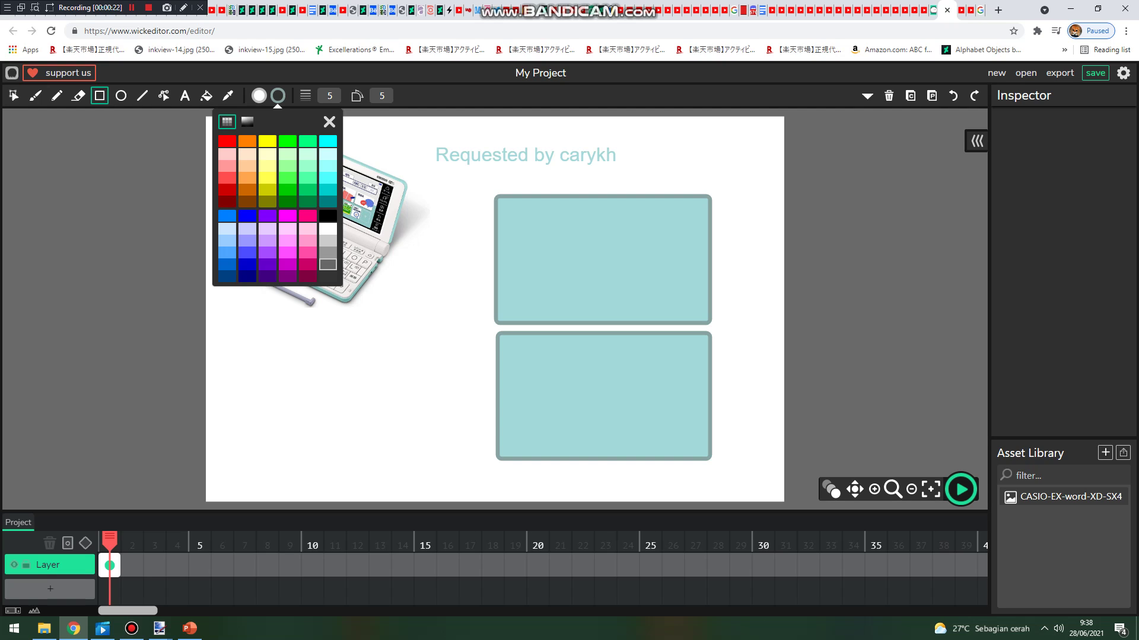
{"action": "left_click", "coordinate": [328, 265]}
{"action": "mouse_move", "coordinate": [496, 317]}
{"action": "left_mouse_down"}
{"action": "mouse_move", "coordinate": [644, 346]}
{"action": "mouse_move", "coordinate": [710, 340]}
{"action": "left_mouse_up"}
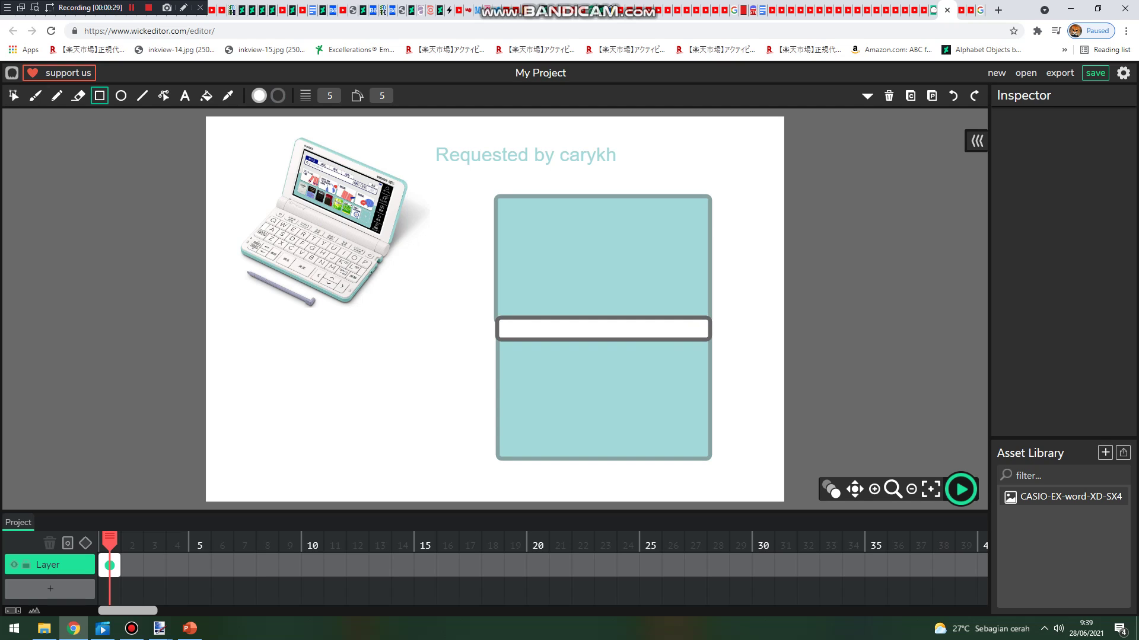
Draw a white inner panel about 249 by 144 inside the upper teal panel and place a copy inside the lower one
{"action": "mouse_move", "coordinate": [501, 204]}
{"action": "left_mouse_down"}
{"action": "mouse_move", "coordinate": [673, 322]}
{"action": "mouse_move", "coordinate": [705, 323]}
{"action": "left_mouse_up"}
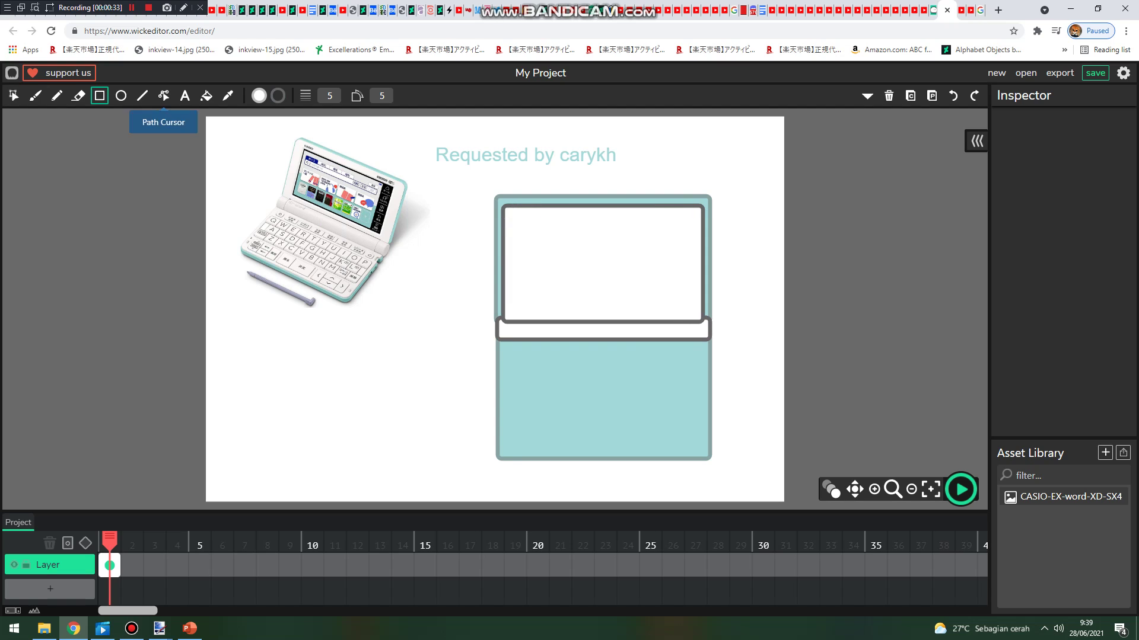
{"action": "left_click", "coordinate": [13, 95]}
{"action": "left_click", "coordinate": [602, 263]}
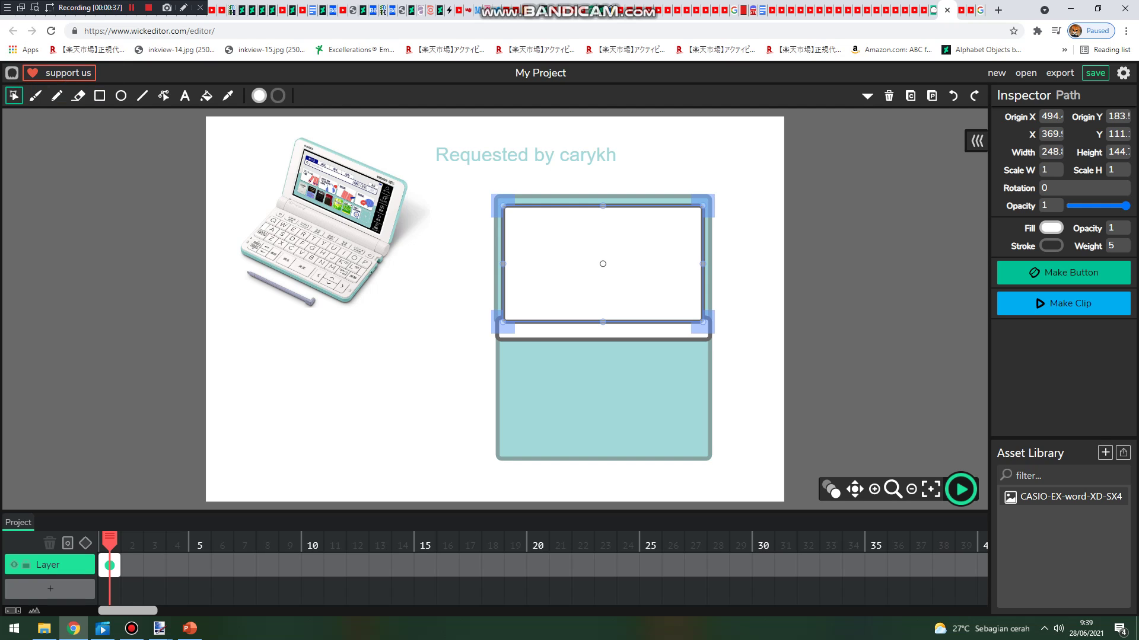
{"action": "key", "text": "ctrl+v"}
{"action": "left_click_drag", "start_coordinate": [618, 280], "coordinate": [604, 393]}
{"action": "left_click", "coordinate": [748, 380]}
Bring the white hinge strip in front of the two inner panels
{"action": "left_click", "coordinate": [604, 329]}
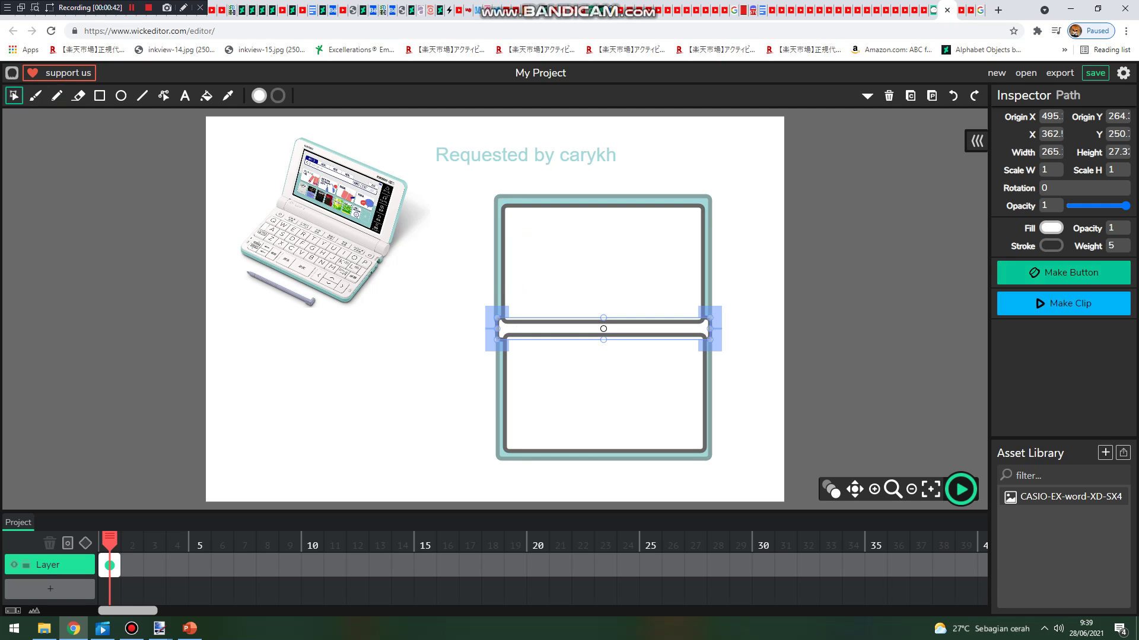
{"action": "left_click", "coordinate": [1063, 303]}
{"action": "left_click", "coordinate": [795, 350]}
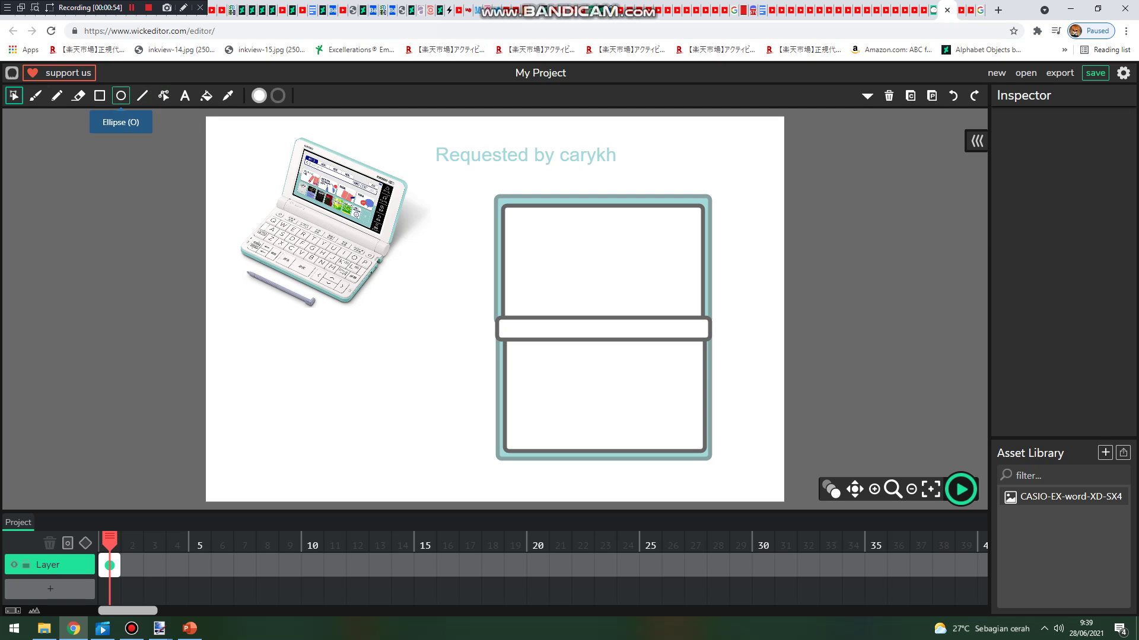
Draw the device's screen inside the upper white panel with a 333333 fill and a near-black outline of RGB 27, 27, 27
{"action": "left_click", "coordinate": [99, 95]}
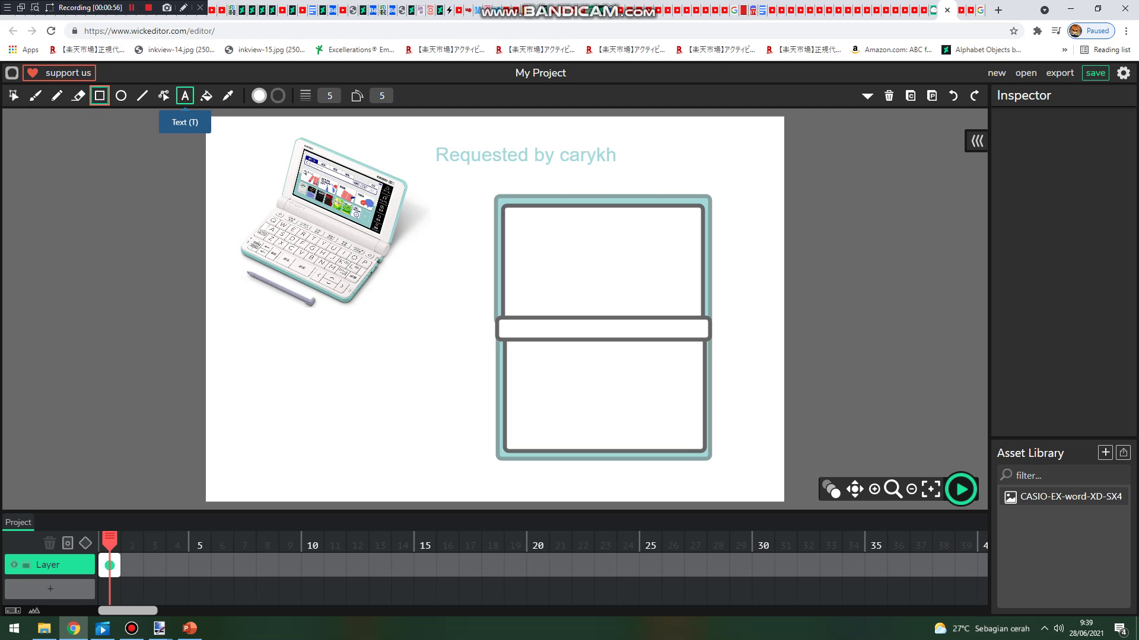
{"action": "left_click", "coordinate": [258, 95]}
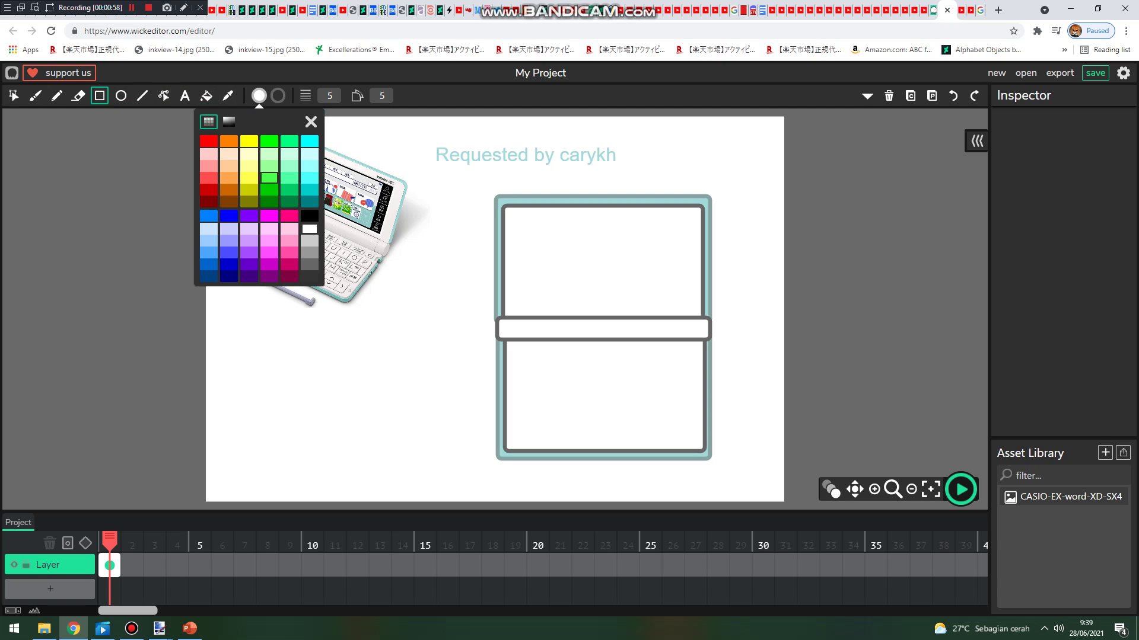
{"action": "left_click", "coordinate": [309, 275]}
{"action": "left_click", "coordinate": [277, 96]}
{"action": "left_click", "coordinate": [328, 276]}
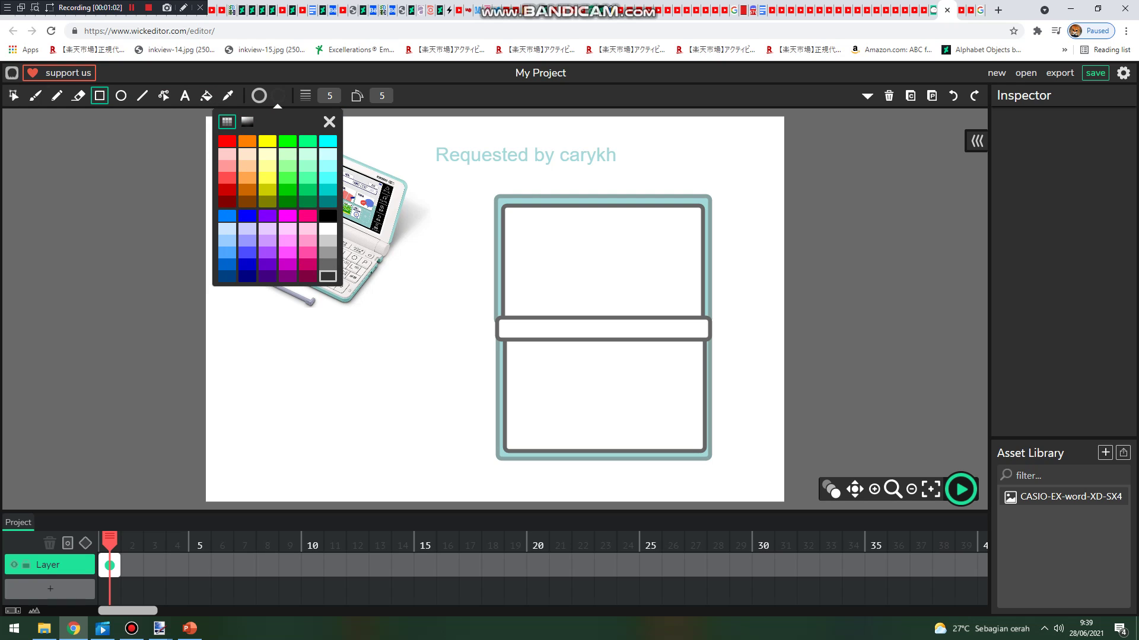
{"action": "left_click", "coordinate": [246, 122]}
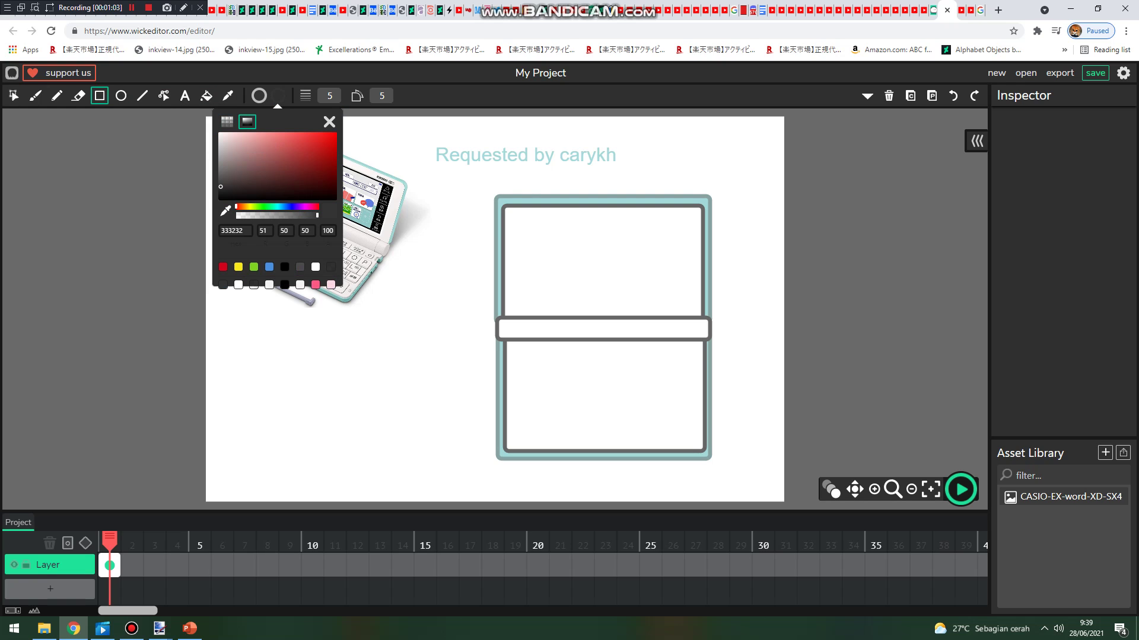
{"action": "left_click", "coordinate": [219, 194]}
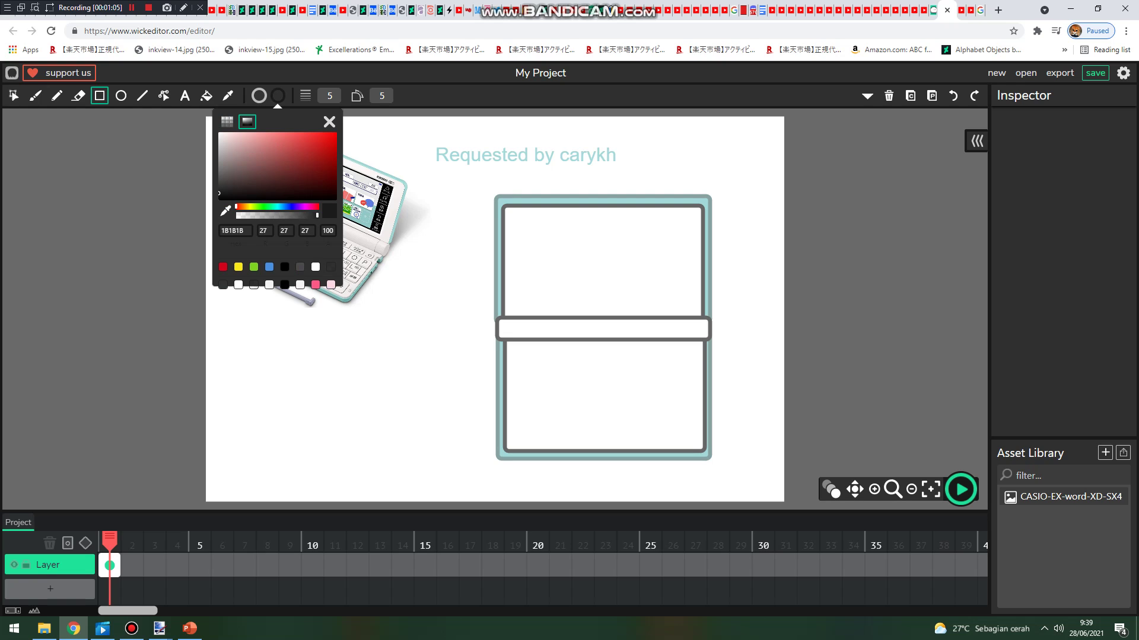
{"action": "left_click_drag", "start_coordinate": [516, 217], "coordinate": [686, 309]}
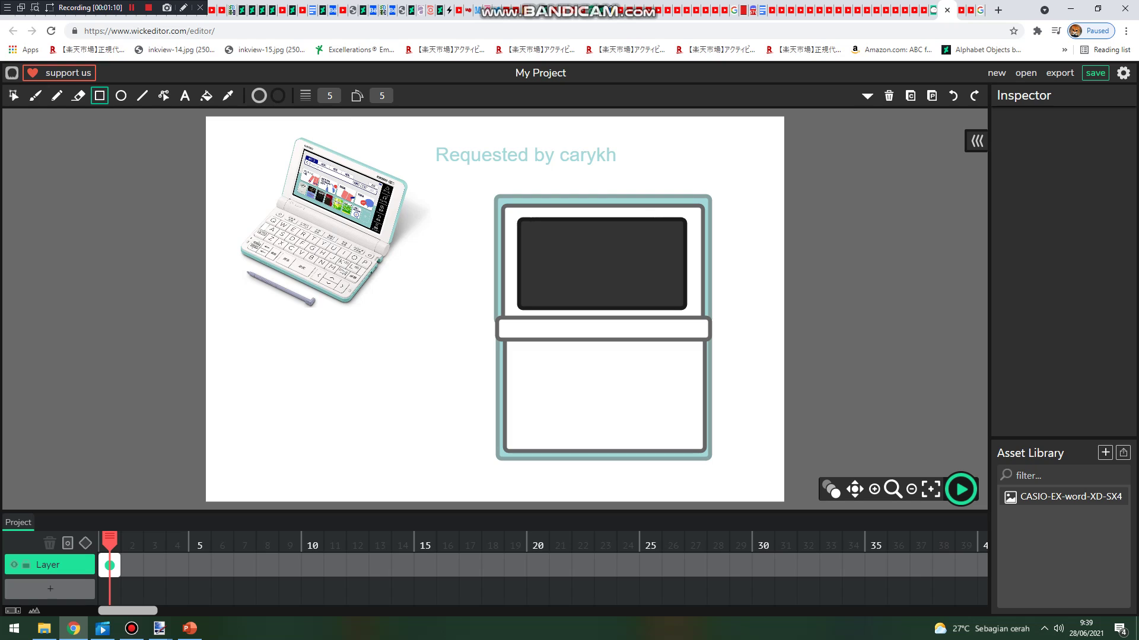
Draw a white square key with a dark grey outline, about 30 by 31, in the lower panel's upper-left corner
{"action": "left_click", "coordinate": [259, 96]}
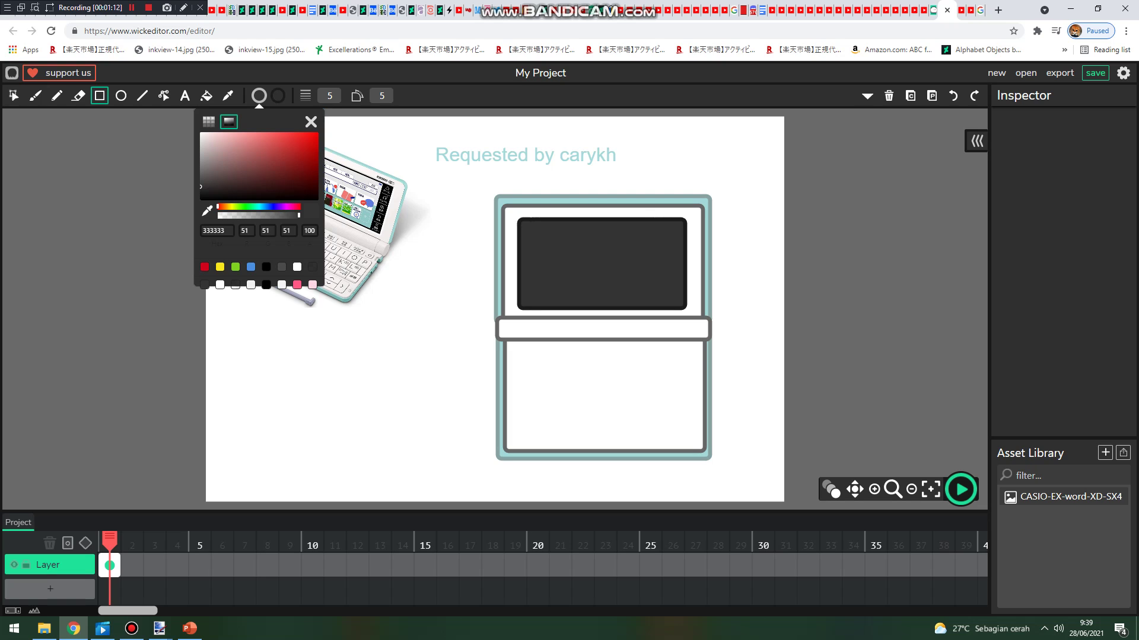
{"action": "left_click", "coordinate": [209, 122]}
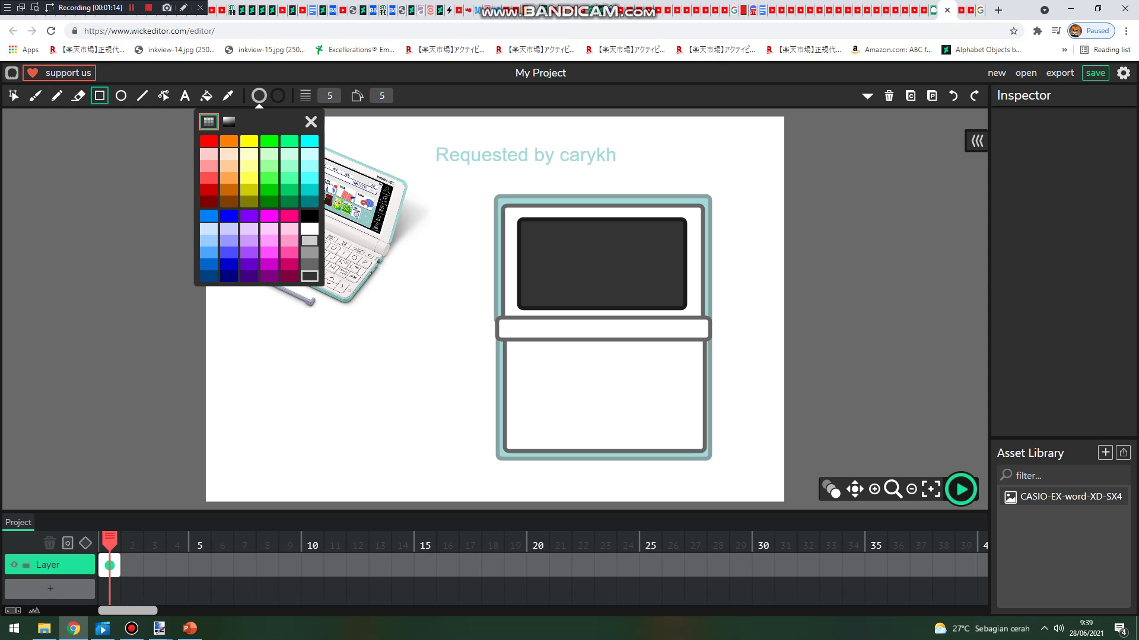
{"action": "left_click", "coordinate": [309, 229]}
{"action": "left_click", "coordinate": [278, 96]}
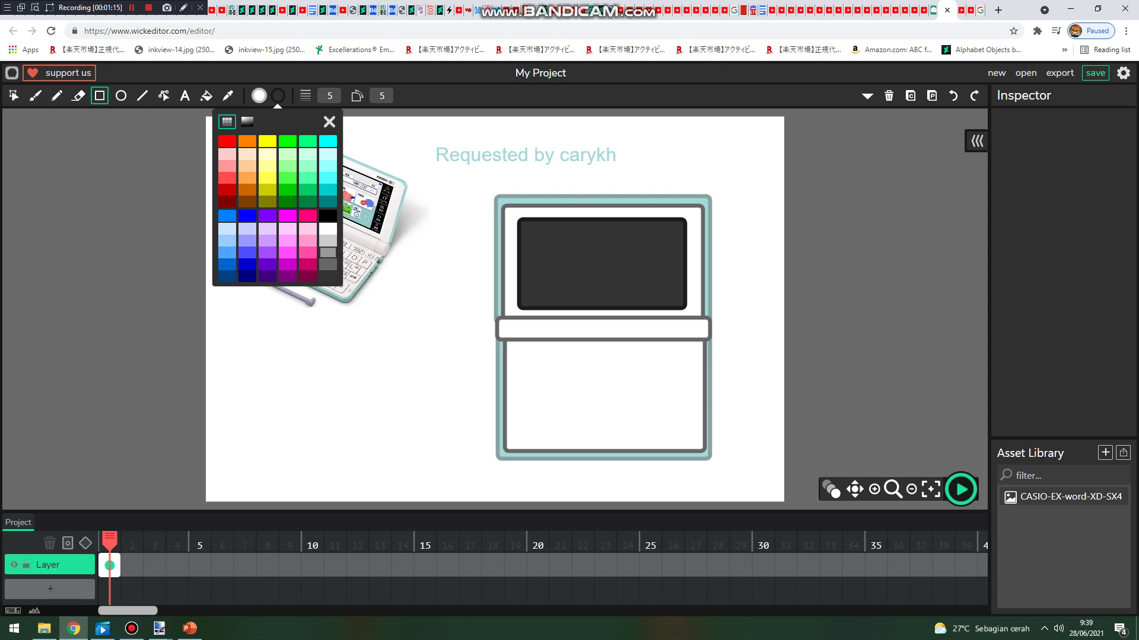
{"action": "left_click", "coordinate": [328, 265]}
{"action": "left_click_drag", "start_coordinate": [513, 350], "coordinate": [540, 377]}
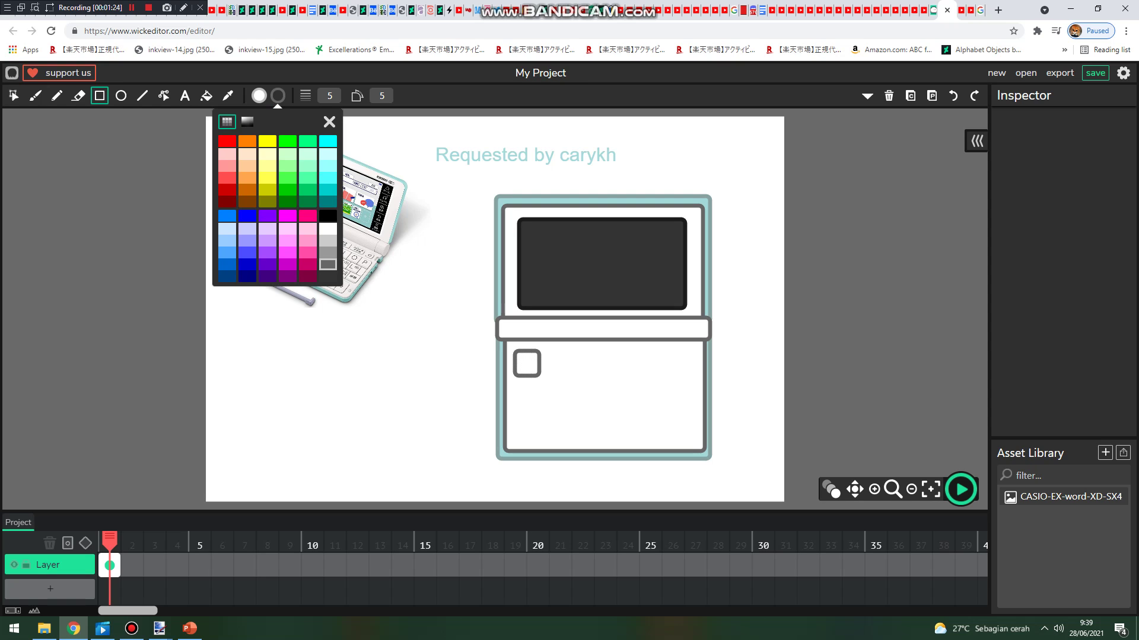
{"action": "key", "text": "Escape"}
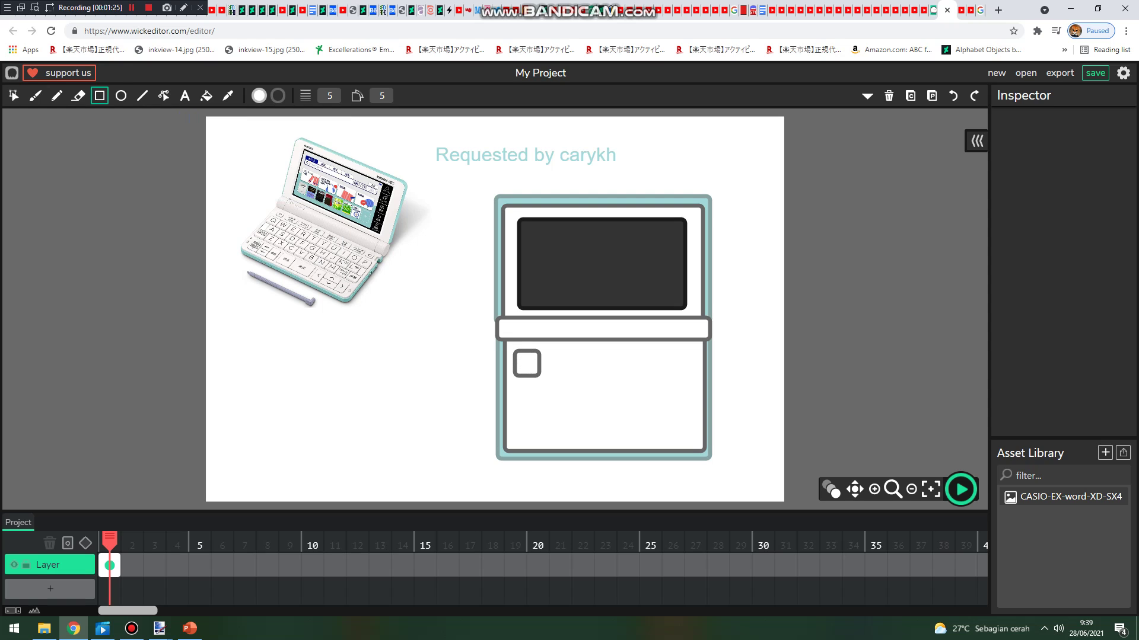
Duplicate the square key and line up the copies beside it to form a top row of seven keys
{"action": "left_click", "coordinate": [13, 95]}
{"action": "left_click", "coordinate": [526, 363]}
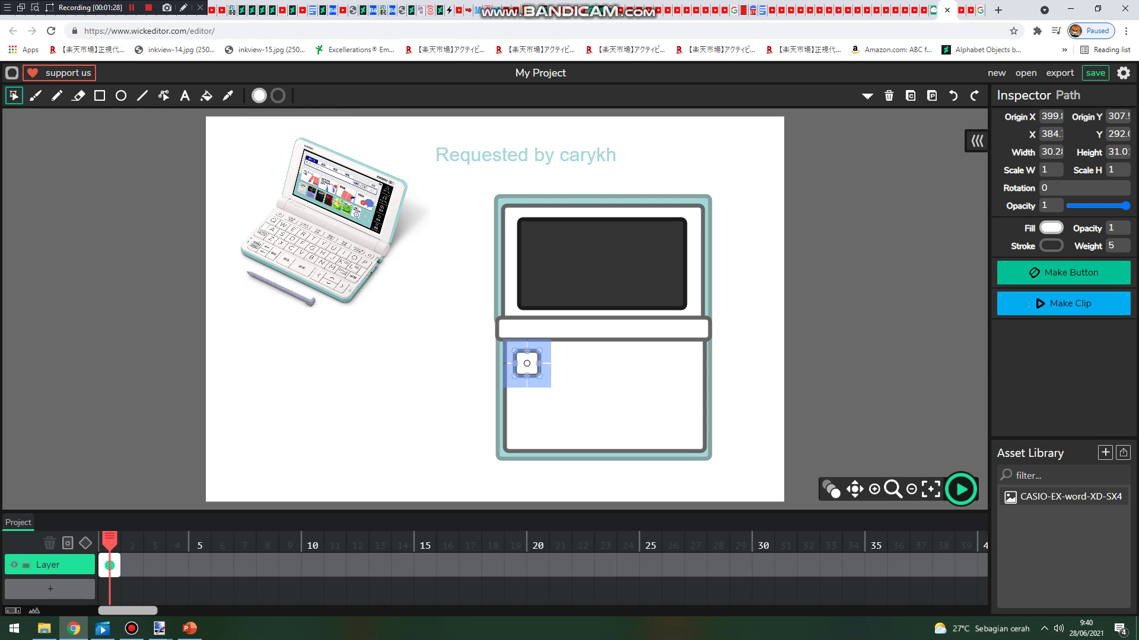
{"action": "key", "text": "ctrl+d"}
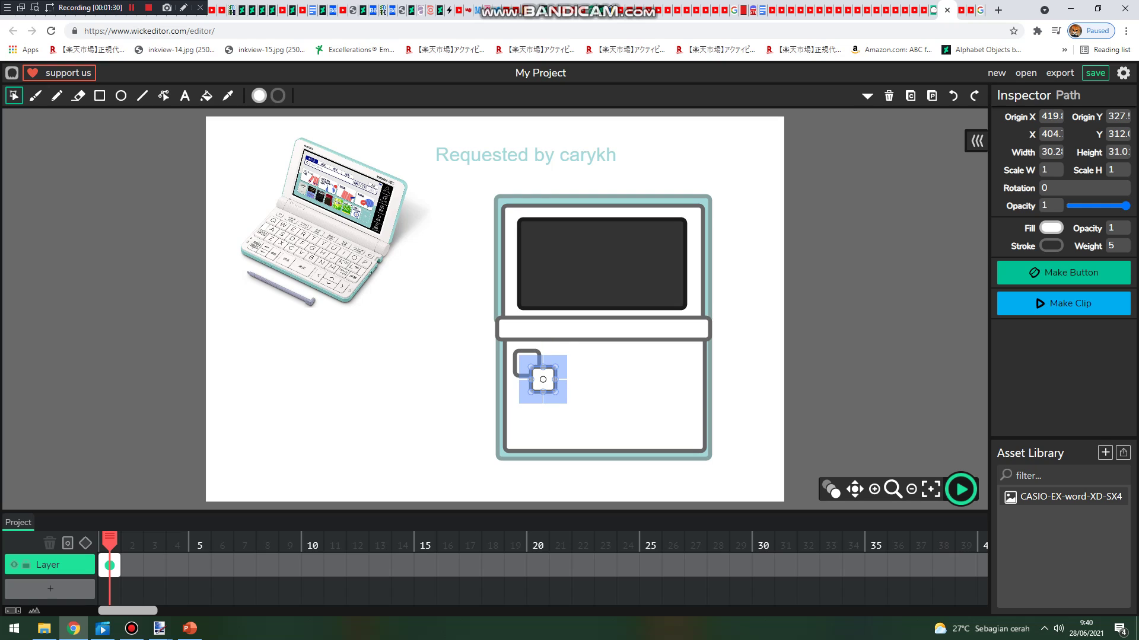
{"action": "mouse_move", "coordinate": [543, 380]}
{"action": "left_mouse_down"}
{"action": "mouse_move", "coordinate": [574, 363]}
{"action": "mouse_move", "coordinate": [551, 363]}
{"action": "left_mouse_up"}
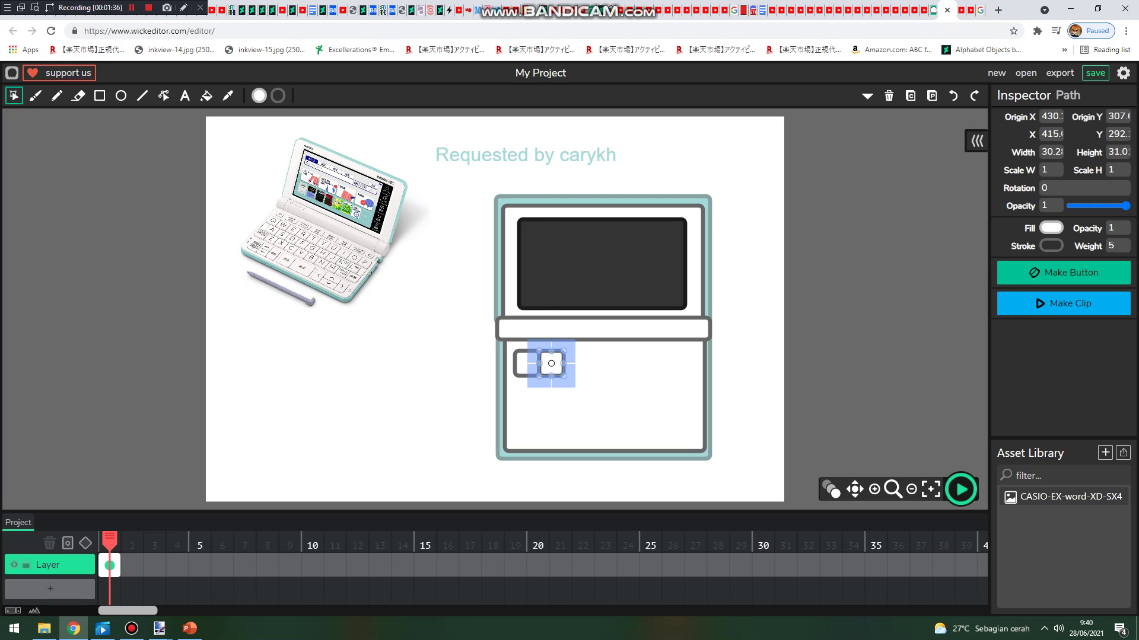
{"action": "key", "text": "ctrl+d"}
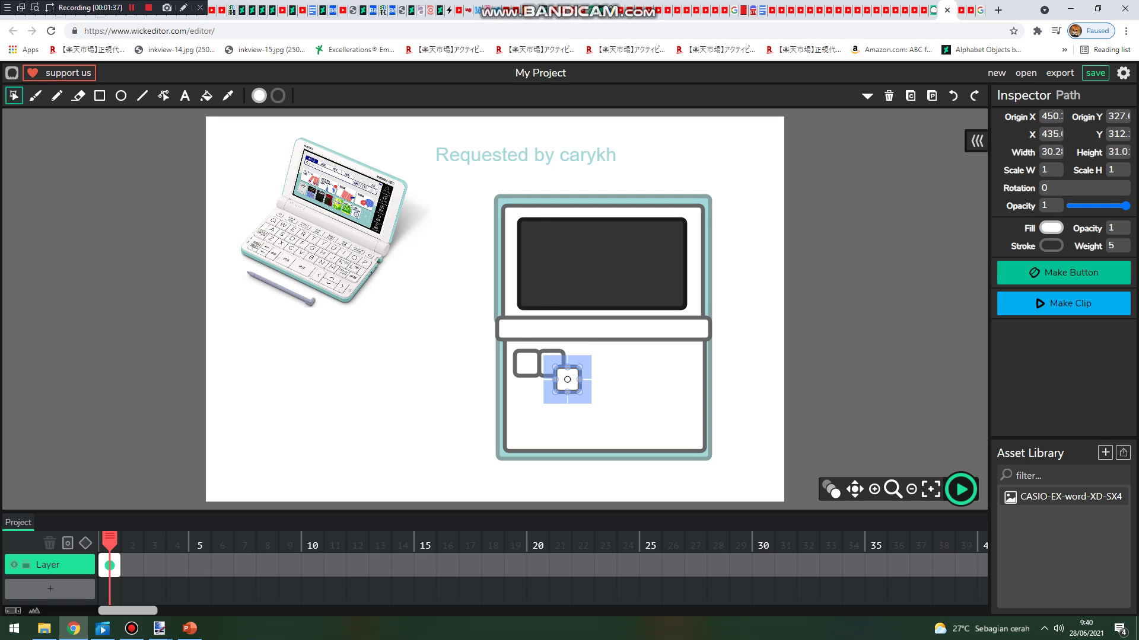
{"action": "left_click_drag", "start_coordinate": [567, 379], "coordinate": [601, 364]}
{"action": "left_click_drag", "start_coordinate": [679, 389], "coordinate": [625, 363]}
{"action": "left_click_drag", "start_coordinate": [543, 418], "coordinate": [651, 363]}
{"action": "left_click_drag", "start_coordinate": [606, 431], "coordinate": [675, 365]}
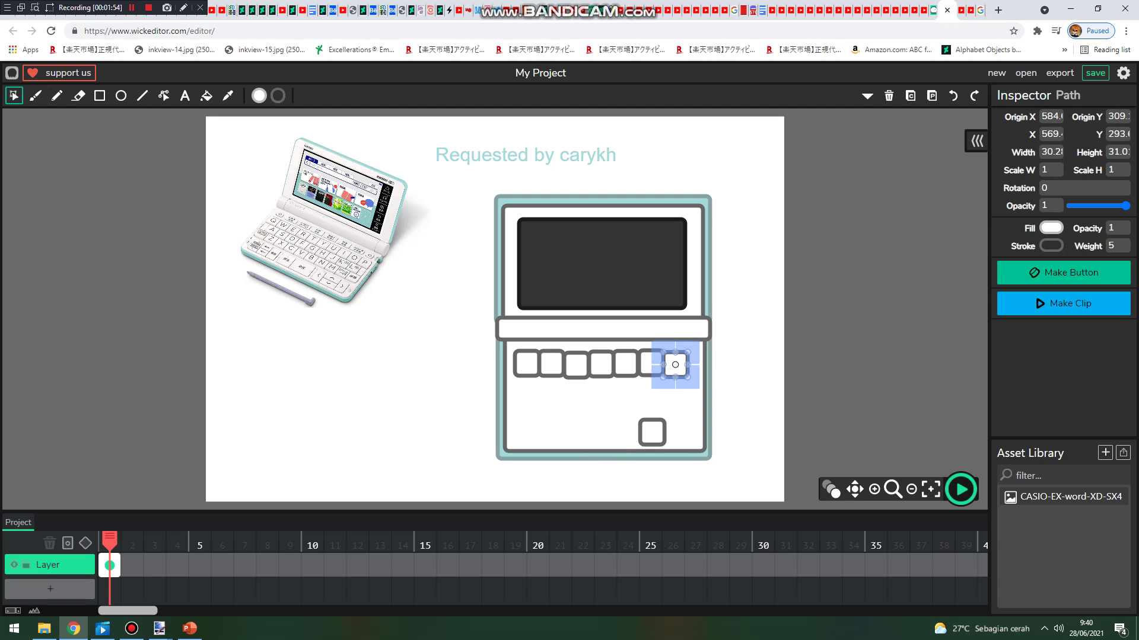
Build a second row of five keys by placing the spare key under the second key and adding copies of the third to sixth keys
{"action": "left_click", "coordinate": [652, 433]}
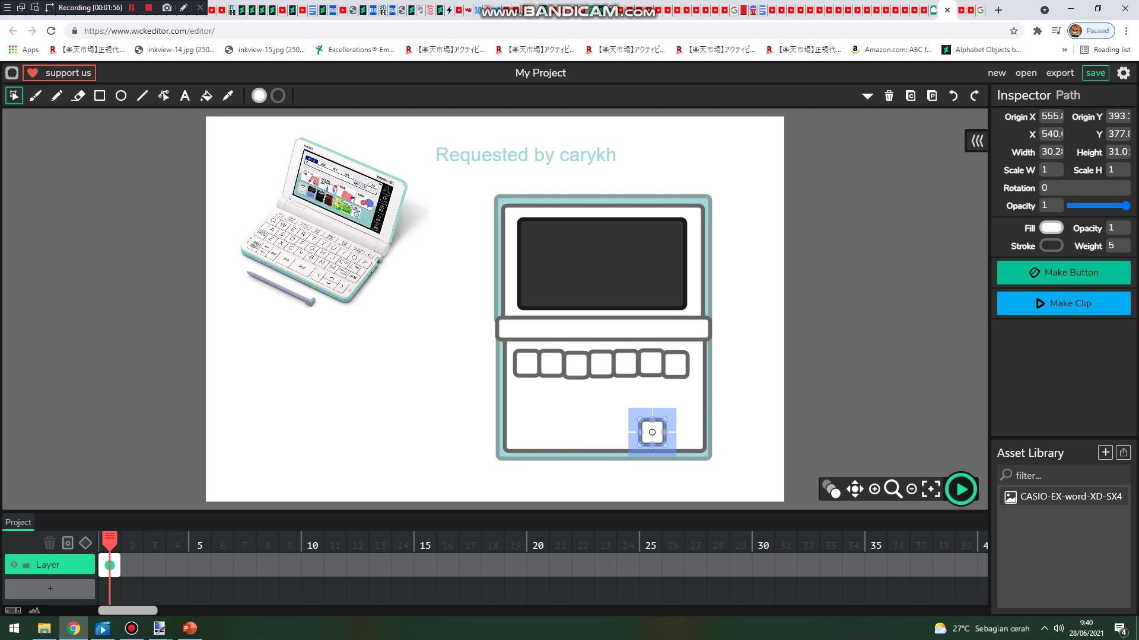
{"action": "left_click_drag", "start_coordinate": [652, 432], "coordinate": [550, 389]}
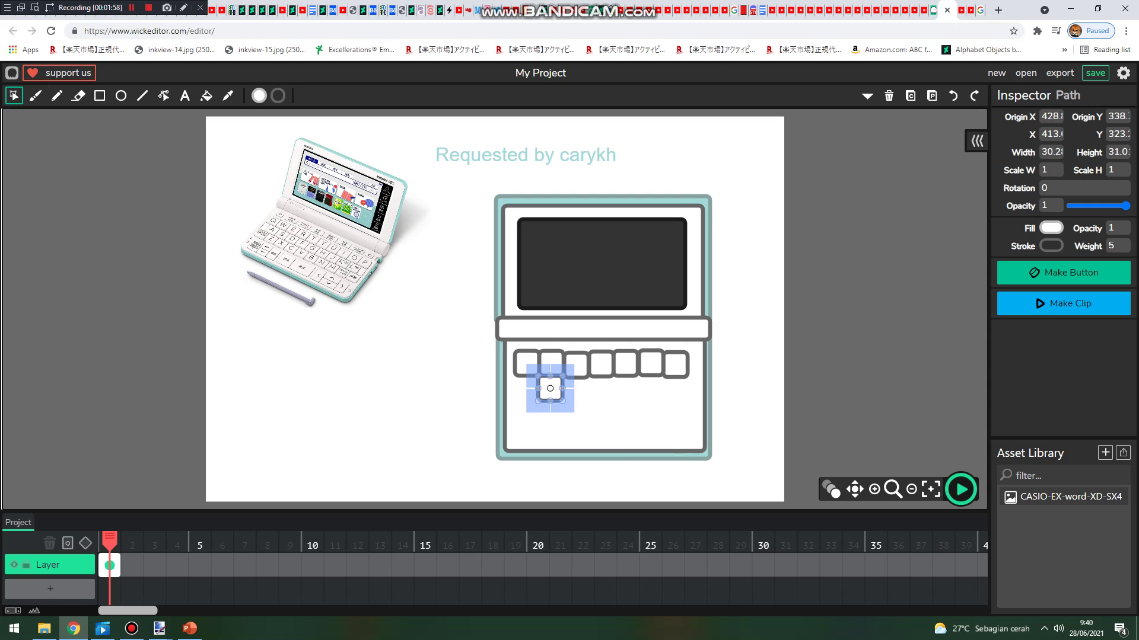
{"action": "left_click", "coordinate": [576, 365], "text": "shift"}
{"action": "left_click", "coordinate": [601, 364]}
{"action": "left_click", "coordinate": [576, 365], "text": "shift"}
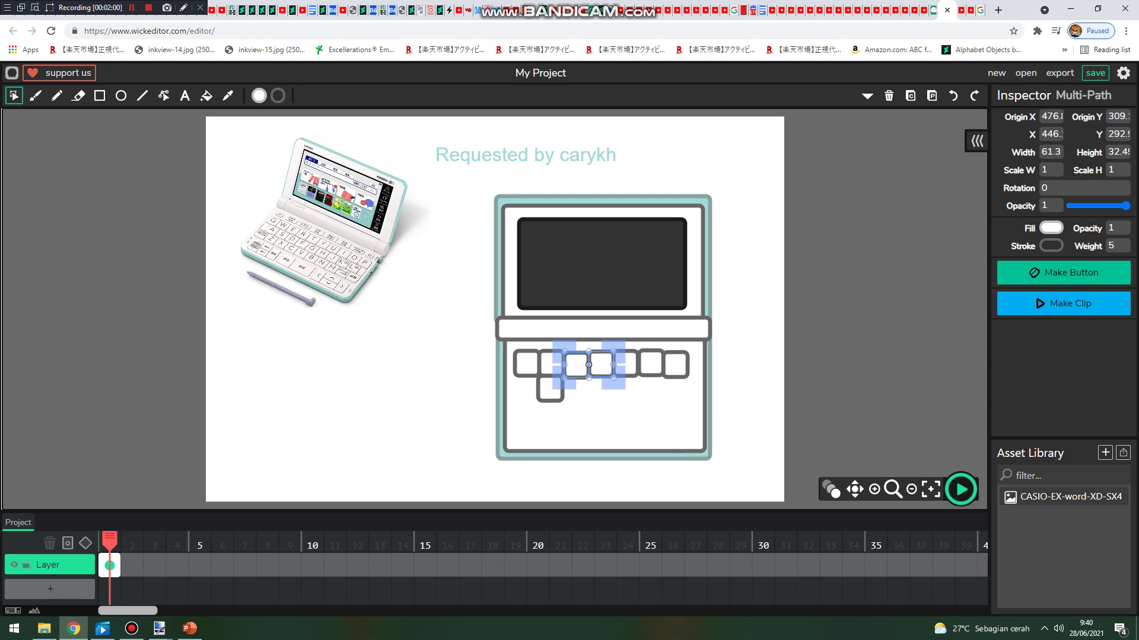
{"action": "left_click", "coordinate": [651, 363], "text": "shift"}
{"action": "left_click", "coordinate": [626, 363], "text": "shift"}
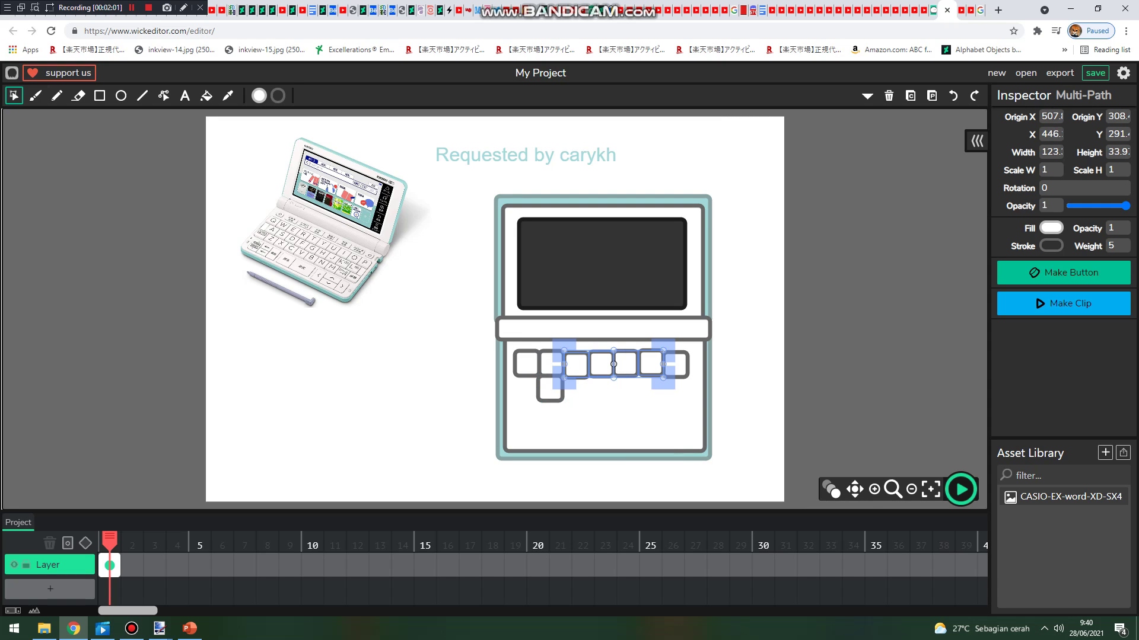
{"action": "key", "text": "ctrl+v"}
{"action": "left_click_drag", "start_coordinate": [642, 380], "coordinate": [626, 389]}
{"action": "left_click", "coordinate": [746, 388]}
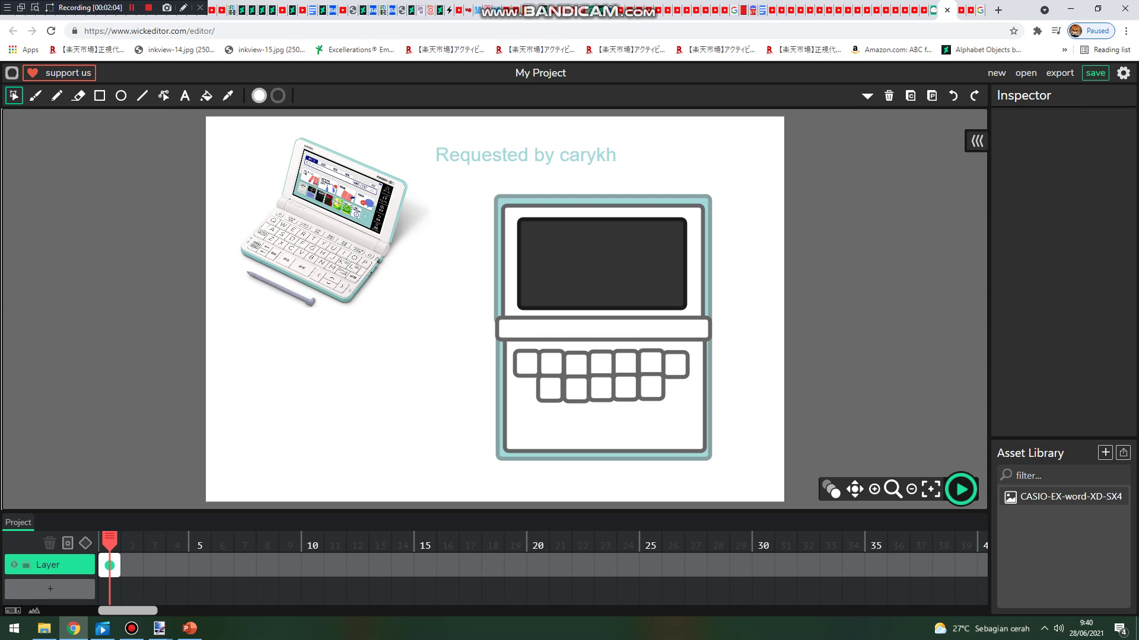
Duplicate the three middle keys of the second row and center the copies below as a third row
{"action": "left_click", "coordinate": [601, 389]}
{"action": "left_click", "coordinate": [576, 389], "text": "shift"}
{"action": "left_click", "coordinate": [627, 388], "text": "shift"}
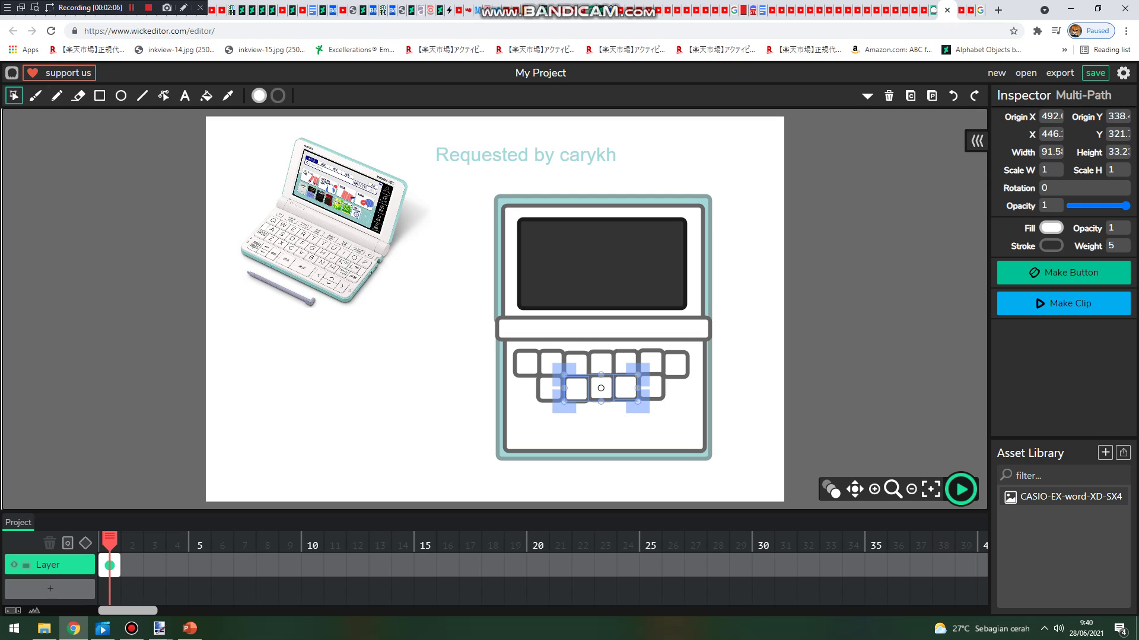
{"action": "key", "text": "shift+Right"}
{"action": "key", "text": "shift+Right"}
{"action": "key", "text": "shift+Down"}
{"action": "key", "text": "shift+Down"}
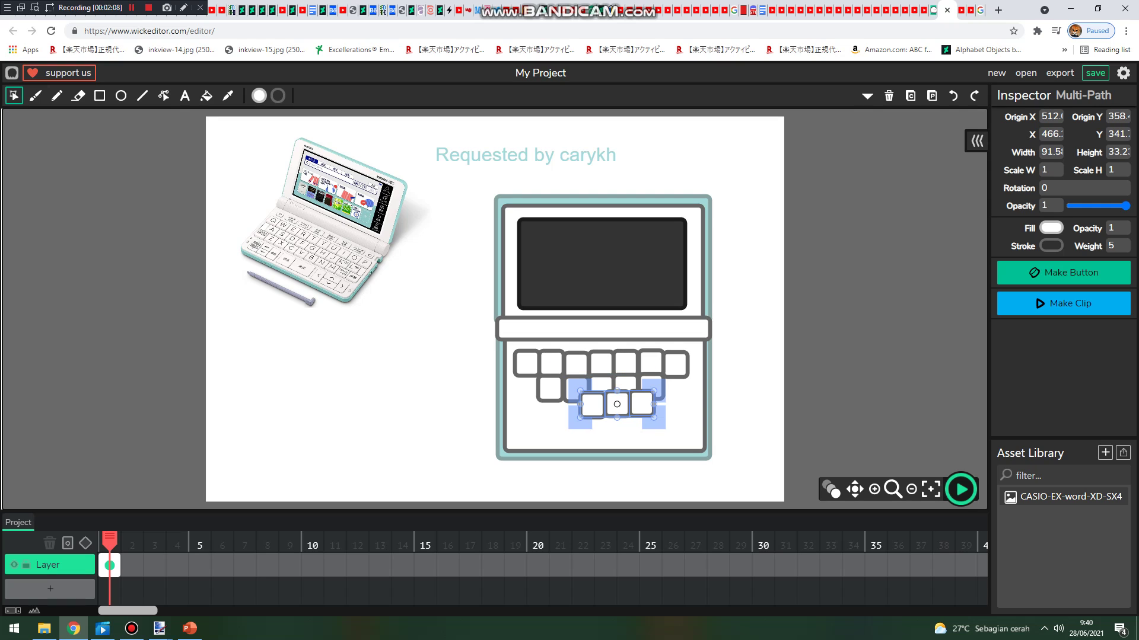
{"action": "left_click_drag", "start_coordinate": [617, 404], "coordinate": [602, 411]}
{"action": "left_click", "coordinate": [741, 415]}
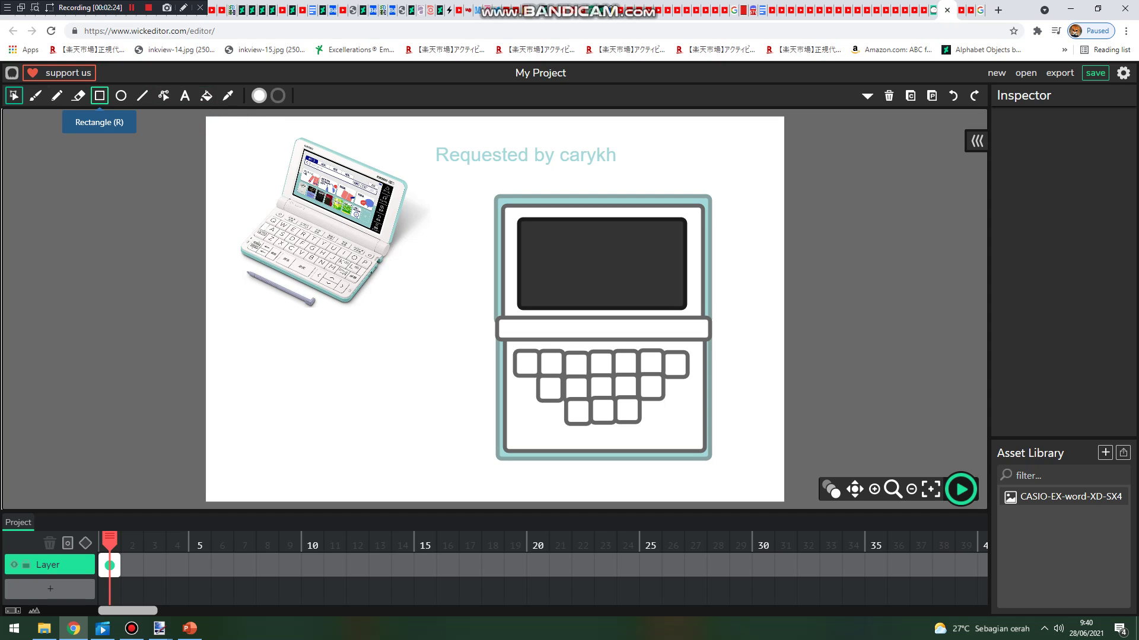
Draw a large rectangle over the device with a fully transparent fill and a dark grey outline, extending past its upper-left corner
{"action": "left_click", "coordinate": [100, 95]}
{"action": "left_click", "coordinate": [259, 96]}
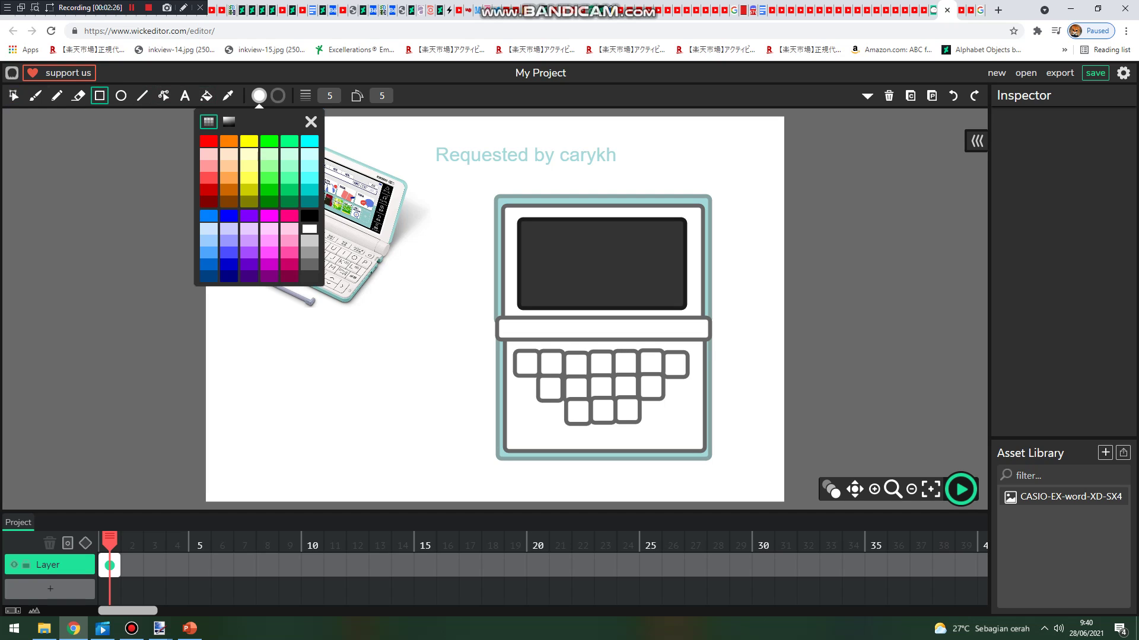
{"action": "left_click", "coordinate": [229, 122]}
{"action": "left_click", "coordinate": [312, 267]}
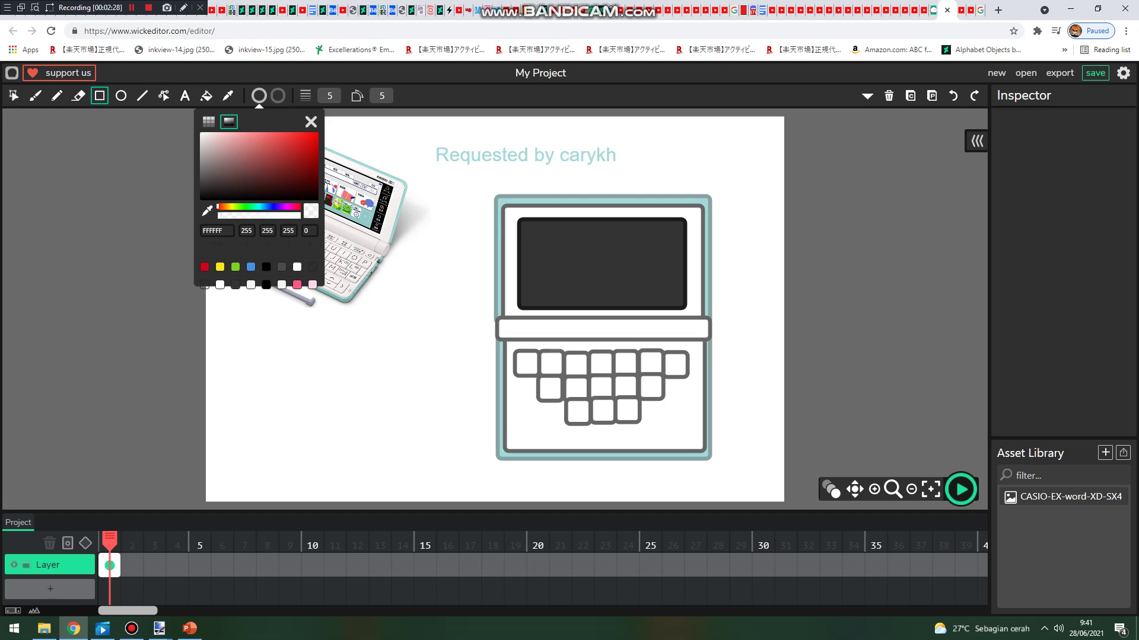
{"action": "left_click_drag", "start_coordinate": [472, 185], "coordinate": [703, 438]}
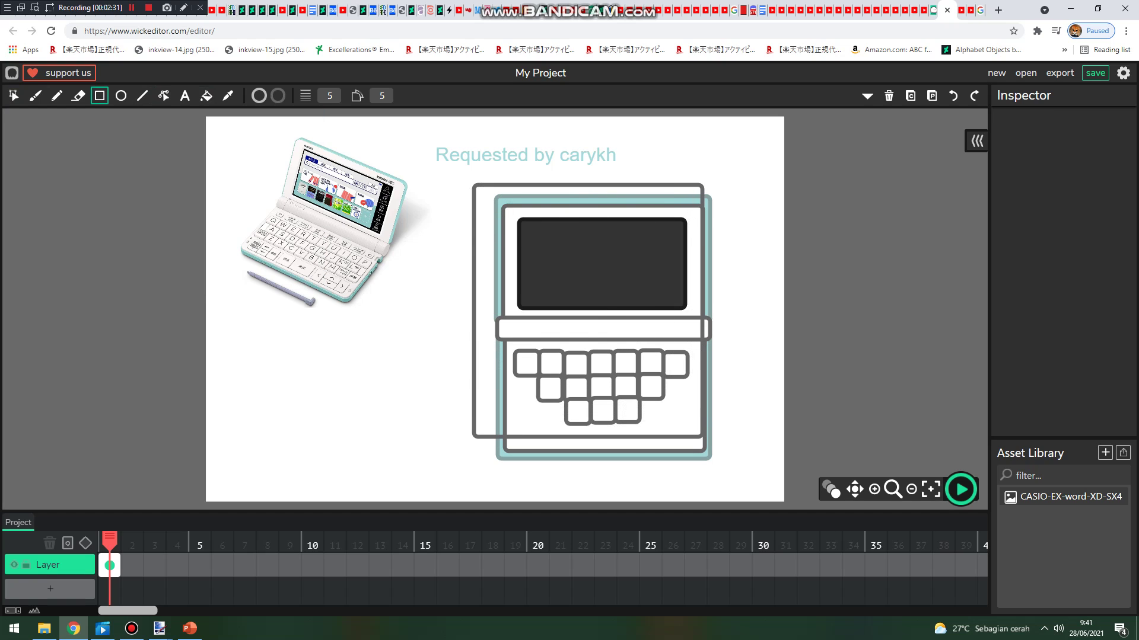
Undo the thick-outlined rectangle and draw a smaller one over the device's upper-left area with stroke width 1
{"action": "key", "text": "ctrl+z"}
{"action": "left_click", "coordinate": [330, 95]}
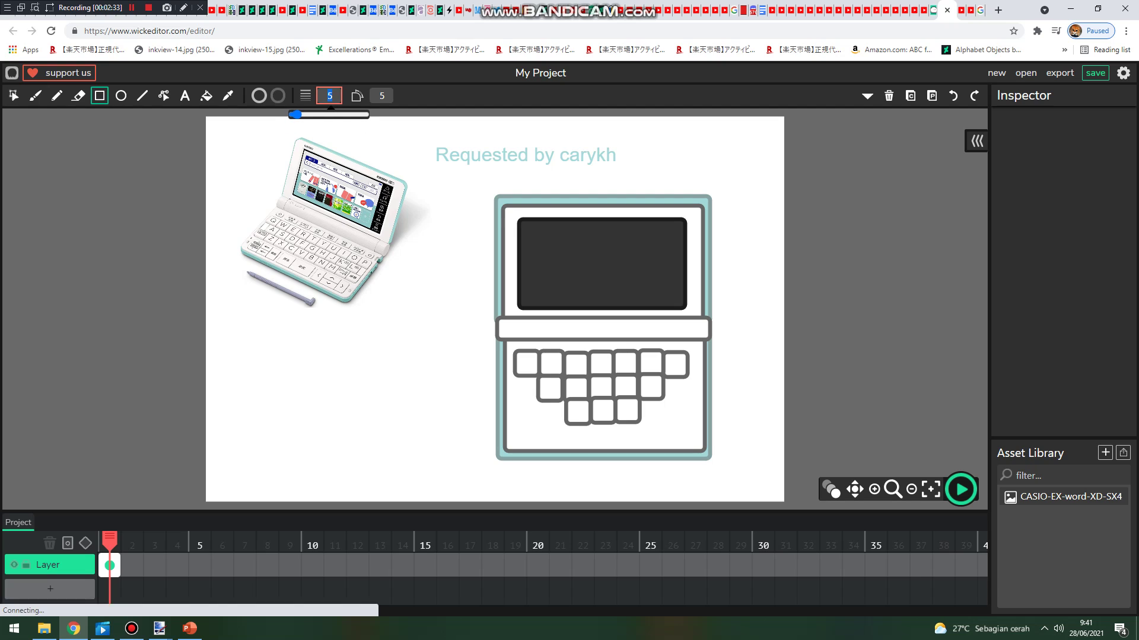
{"action": "type", "text": "1"}
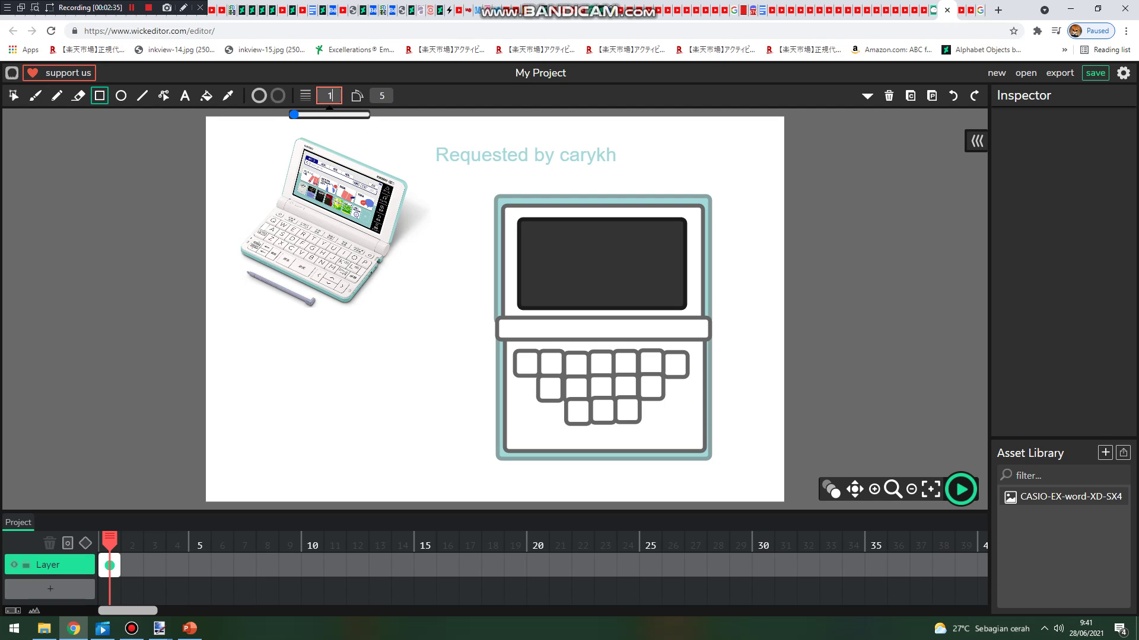
{"action": "mouse_move", "coordinate": [476, 188]}
{"action": "left_mouse_down"}
{"action": "mouse_move", "coordinate": [508, 208]}
{"action": "mouse_move", "coordinate": [661, 392]}
{"action": "left_mouse_up"}
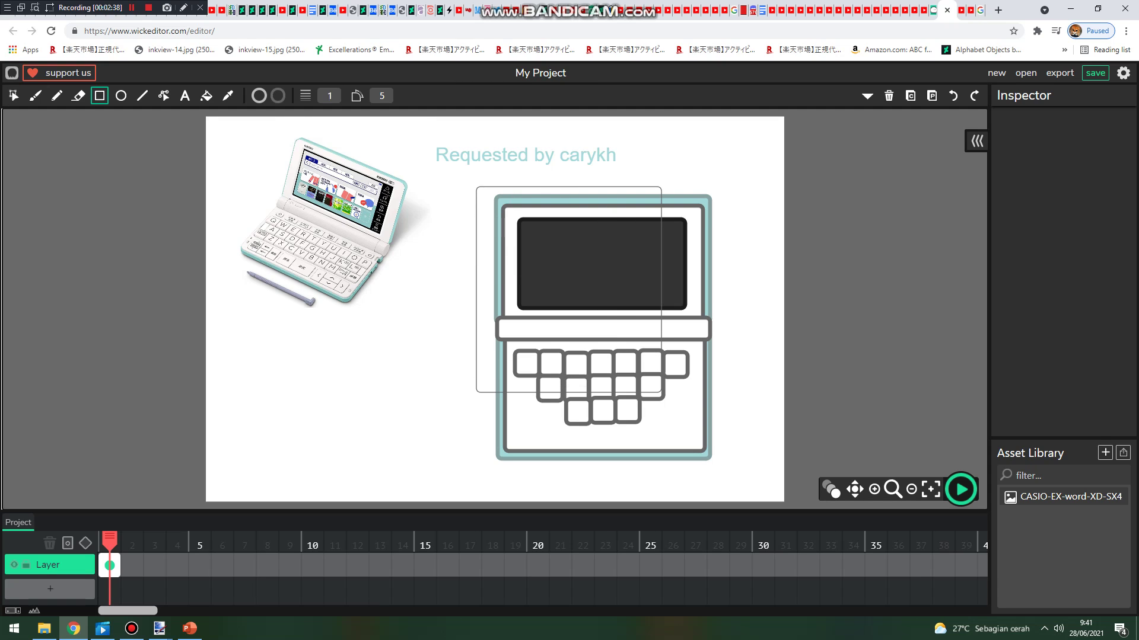
Replace the thin grey rectangle with a larger black-outlined one, offset toward the device's upper left to mark the shading edge
{"action": "left_click", "coordinate": [278, 95]}
{"action": "left_click", "coordinate": [284, 267]}
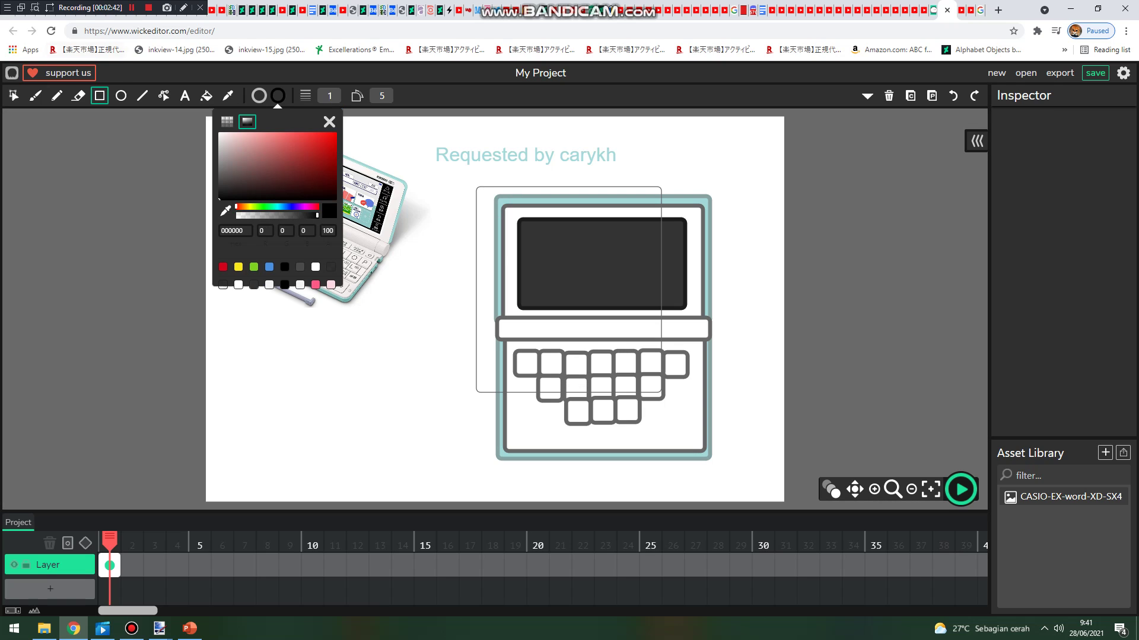
{"action": "left_click", "coordinate": [14, 96]}
{"action": "left_click", "coordinate": [476, 255]}
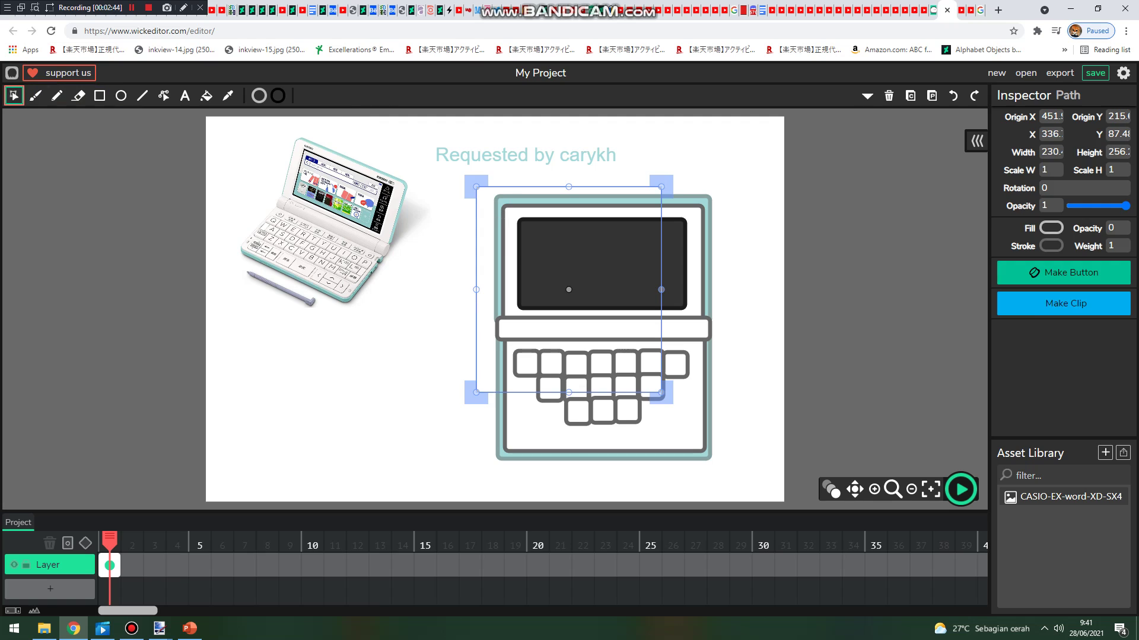
{"action": "key", "text": "Delete"}
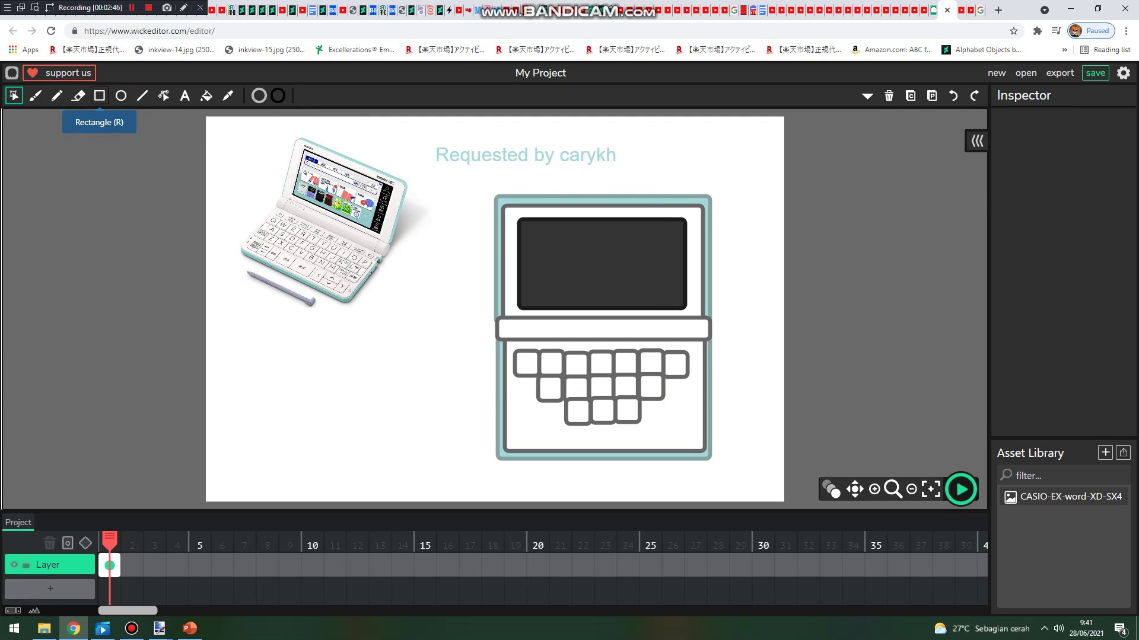
{"action": "left_click", "coordinate": [100, 95]}
{"action": "left_click_drag", "start_coordinate": [483, 190], "coordinate": [700, 440]}
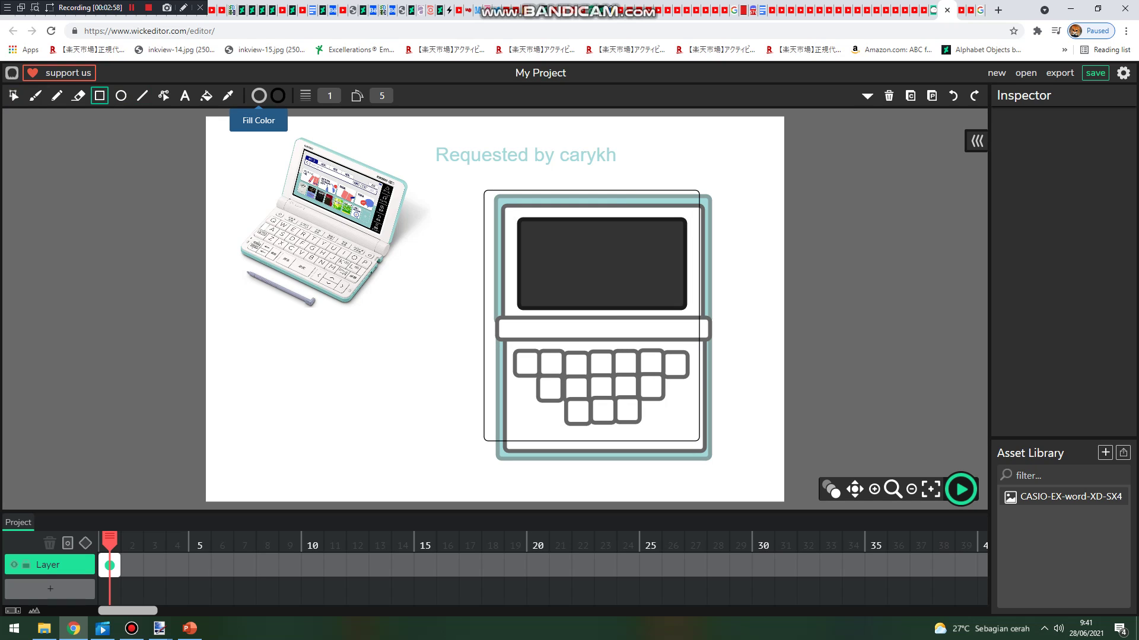
Darken the sampled casing teal to 6F9595 and fill the casing's right and bottom strips outside the guide rectangle
{"action": "left_click", "coordinate": [259, 96]}
{"action": "left_click", "coordinate": [207, 210]}
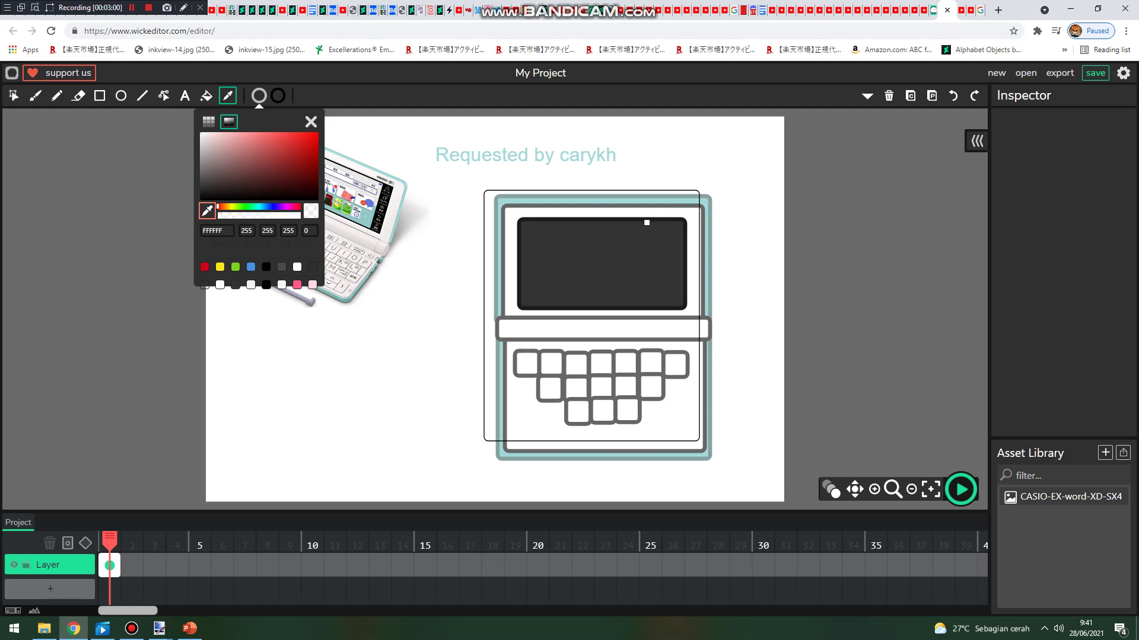
{"action": "left_click", "coordinate": [508, 201]}
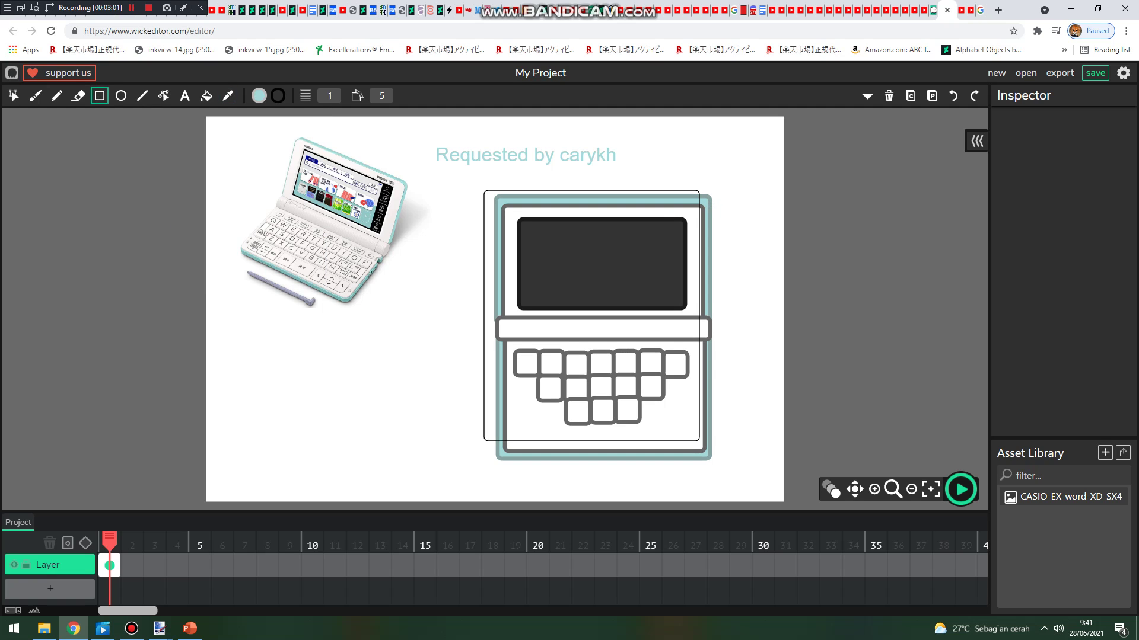
{"action": "left_click", "coordinate": [258, 95]}
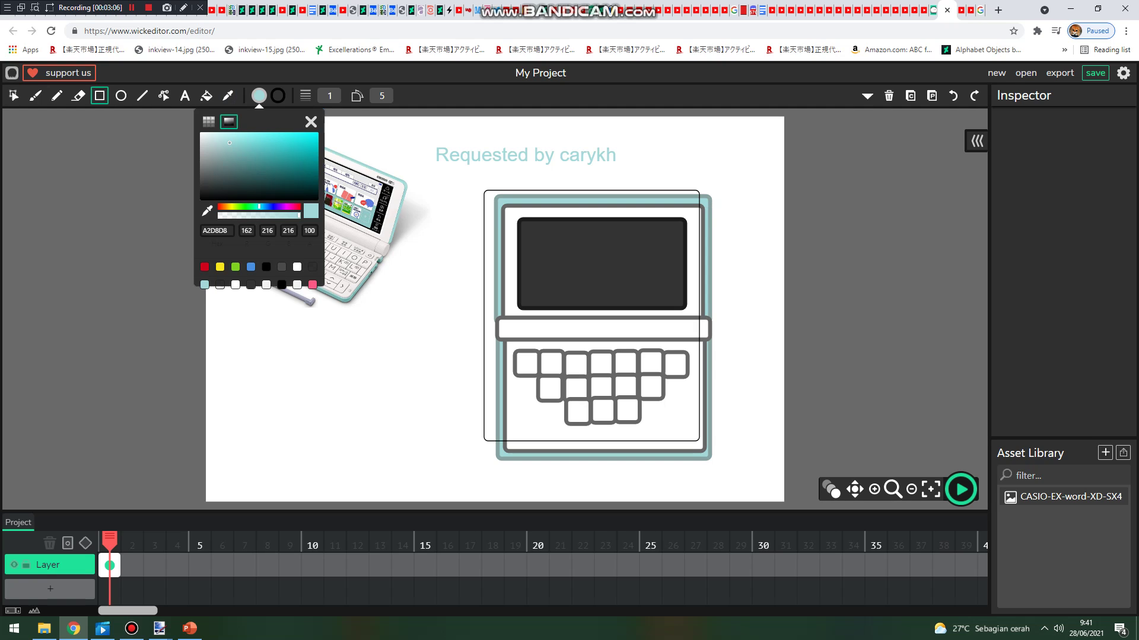
{"action": "left_click_drag", "start_coordinate": [230, 143], "coordinate": [230, 161]}
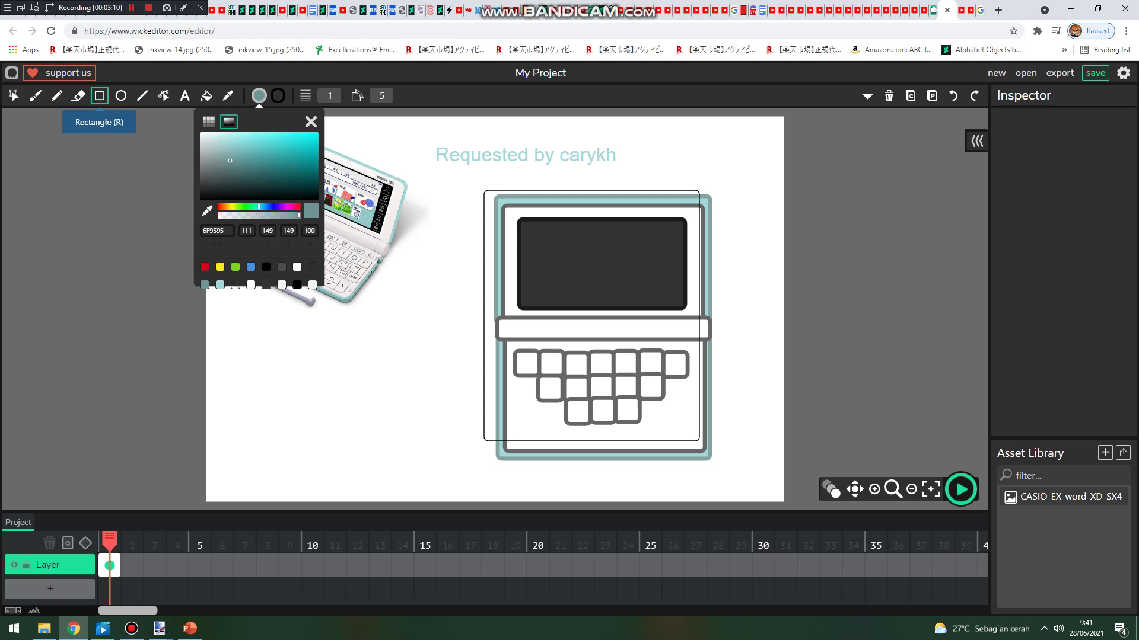
{"action": "left_click", "coordinate": [206, 96]}
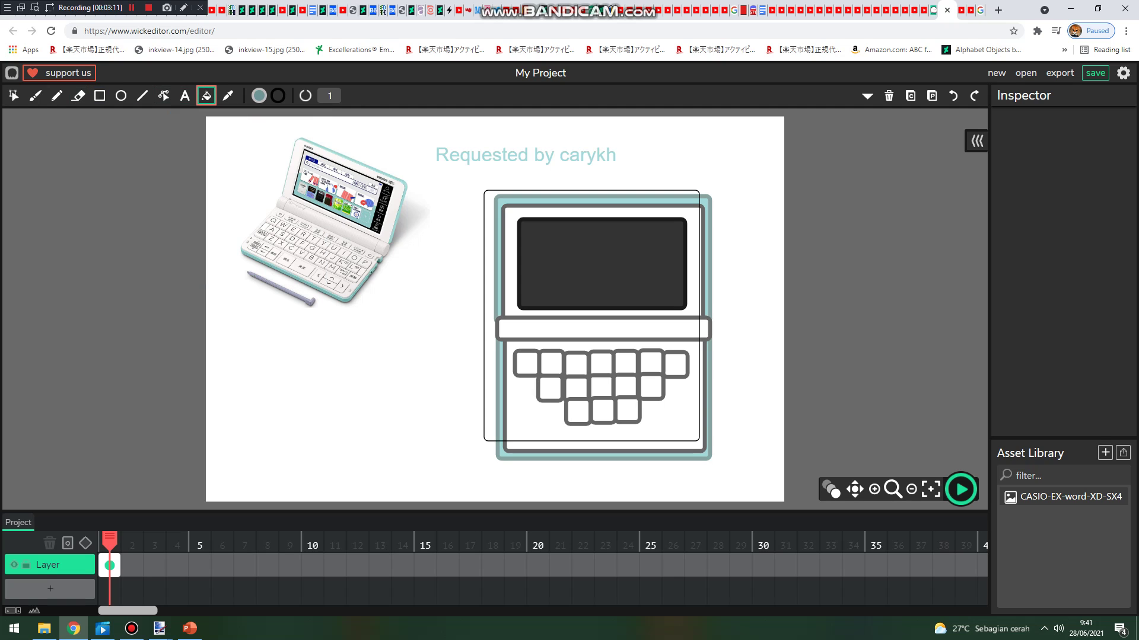
{"action": "left_click", "coordinate": [706, 237]}
{"action": "left_click", "coordinate": [682, 456]}
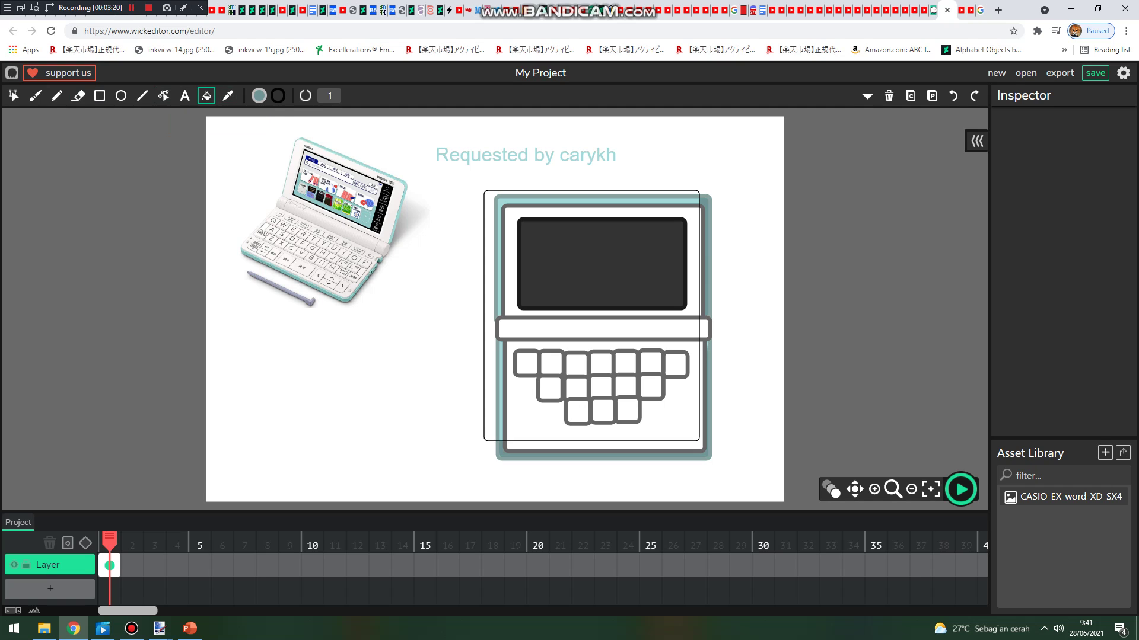
Fill the right and bottom parts of the inner outlines and the outline of the hinge's right end with dark grey
{"action": "left_click", "coordinate": [258, 95]}
{"action": "left_click", "coordinate": [208, 121]}
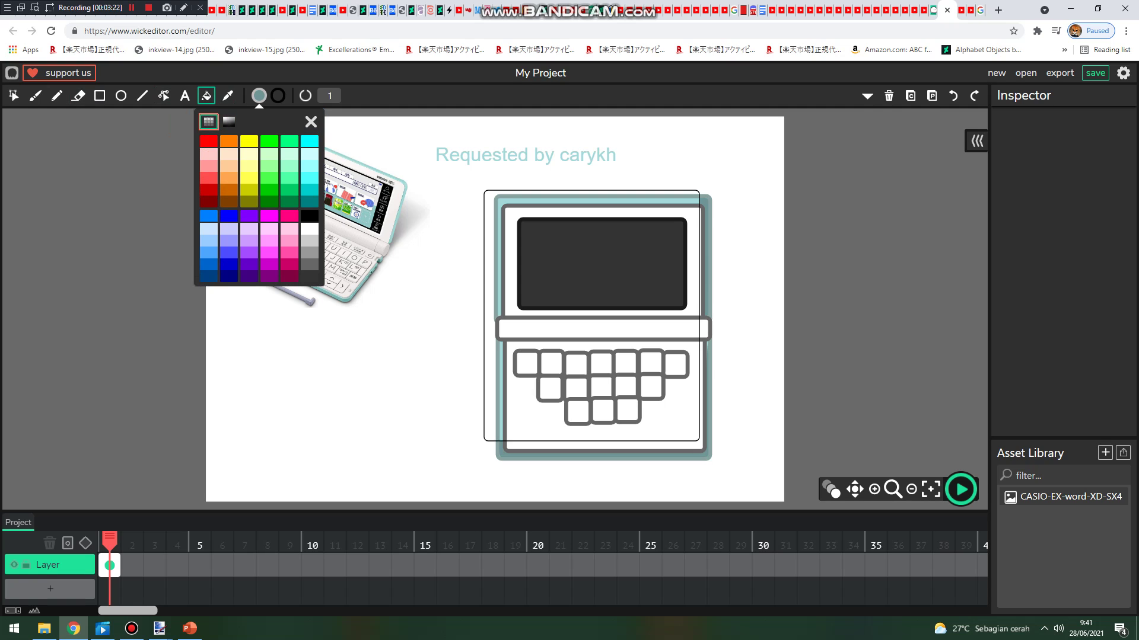
{"action": "left_click", "coordinate": [309, 277]}
{"action": "left_click", "coordinate": [706, 256]}
{"action": "key", "text": "ctrl+z"}
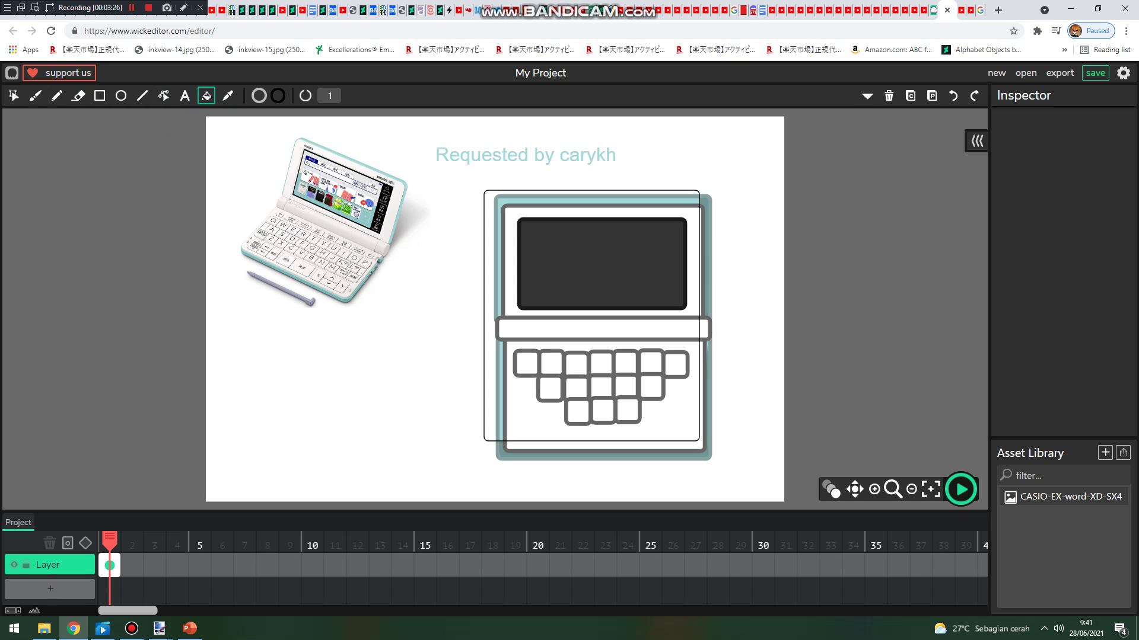
{"action": "left_click", "coordinate": [703, 257]}
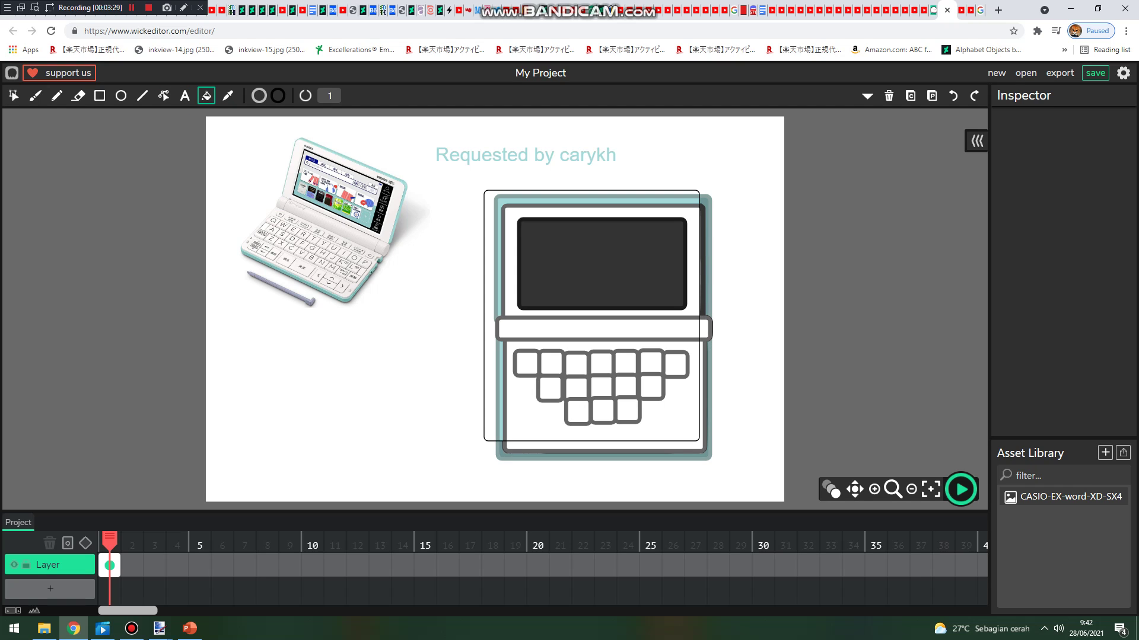
{"action": "left_click", "coordinate": [704, 328]}
{"action": "left_click", "coordinate": [712, 329]}
{"action": "key", "text": "ctrl+z"}
{"action": "left_click", "coordinate": [709, 329]}
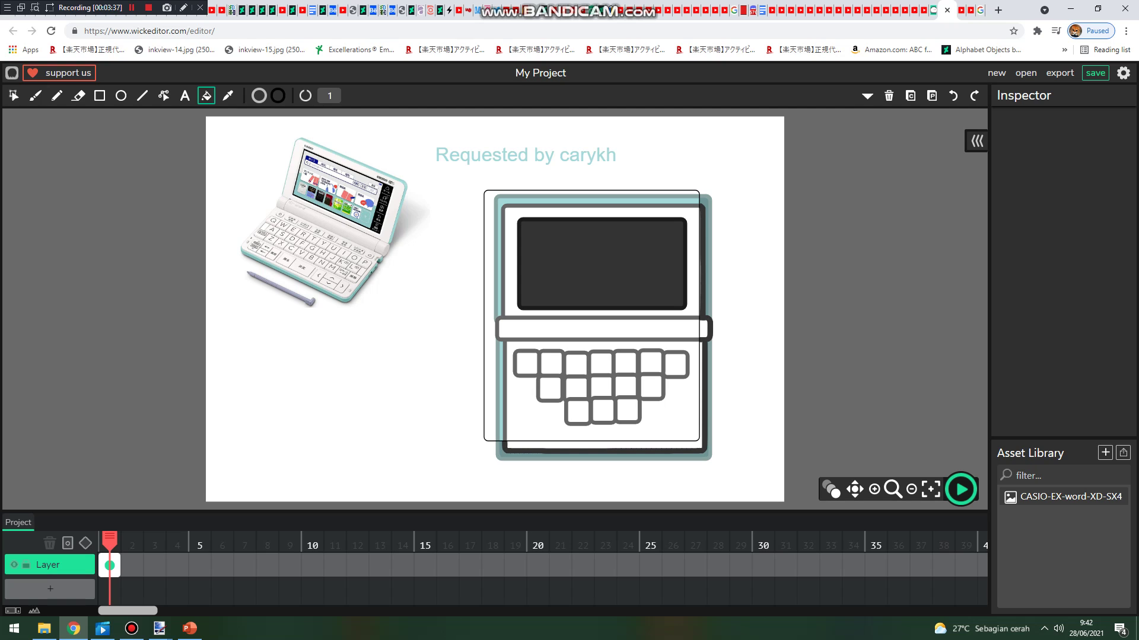
Shade the hinge's right end and the strip along the white keyboard body's bottom edge with light grey
{"action": "left_click", "coordinate": [259, 95]}
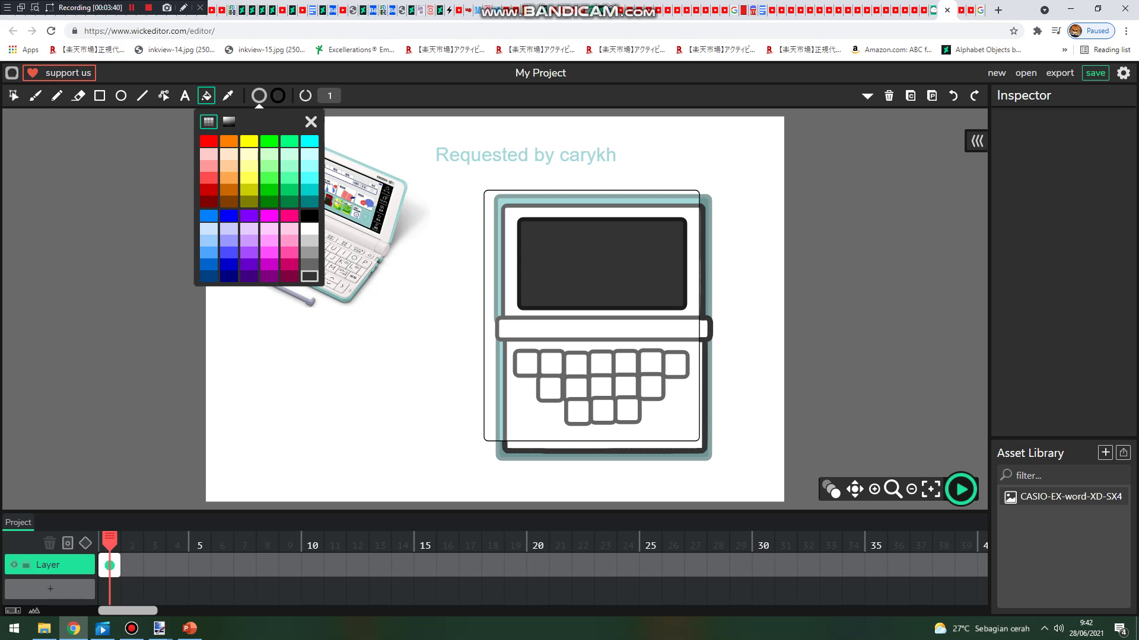
{"action": "left_click", "coordinate": [310, 240]}
{"action": "left_click", "coordinate": [704, 329]}
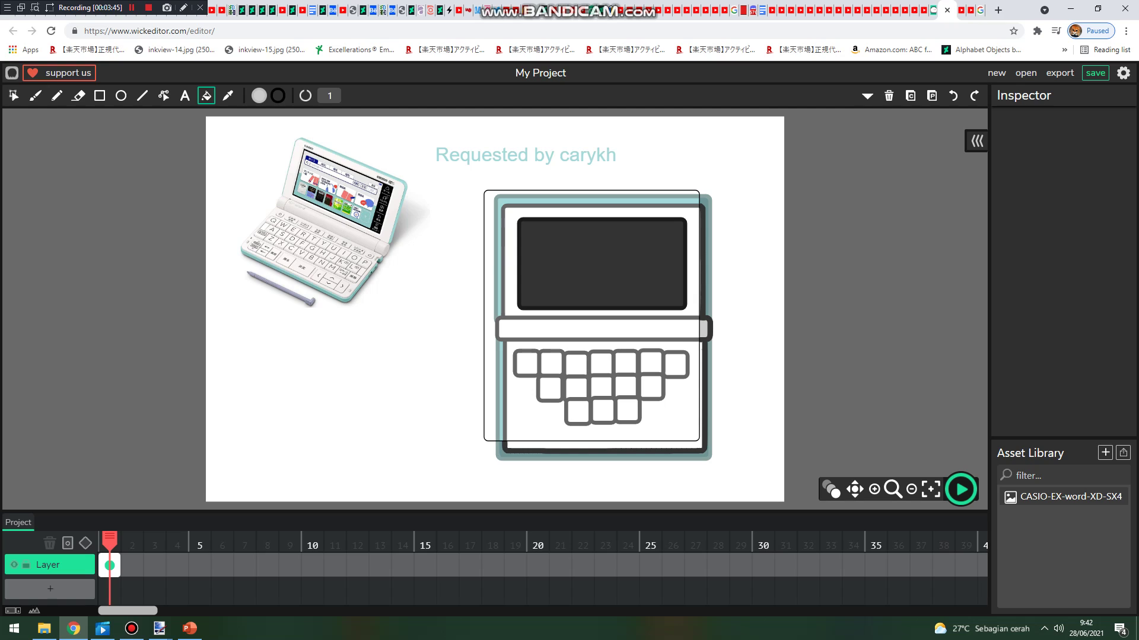
{"action": "left_click", "coordinate": [646, 446]}
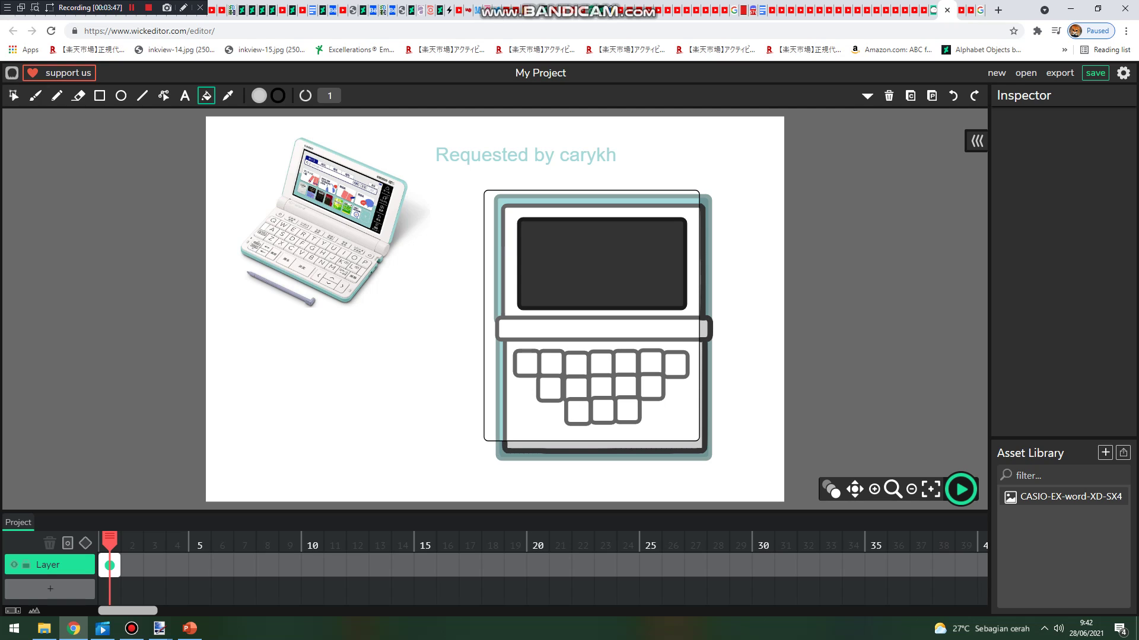
Delete the black guide rectangle around the device
{"action": "left_click", "coordinate": [14, 95]}
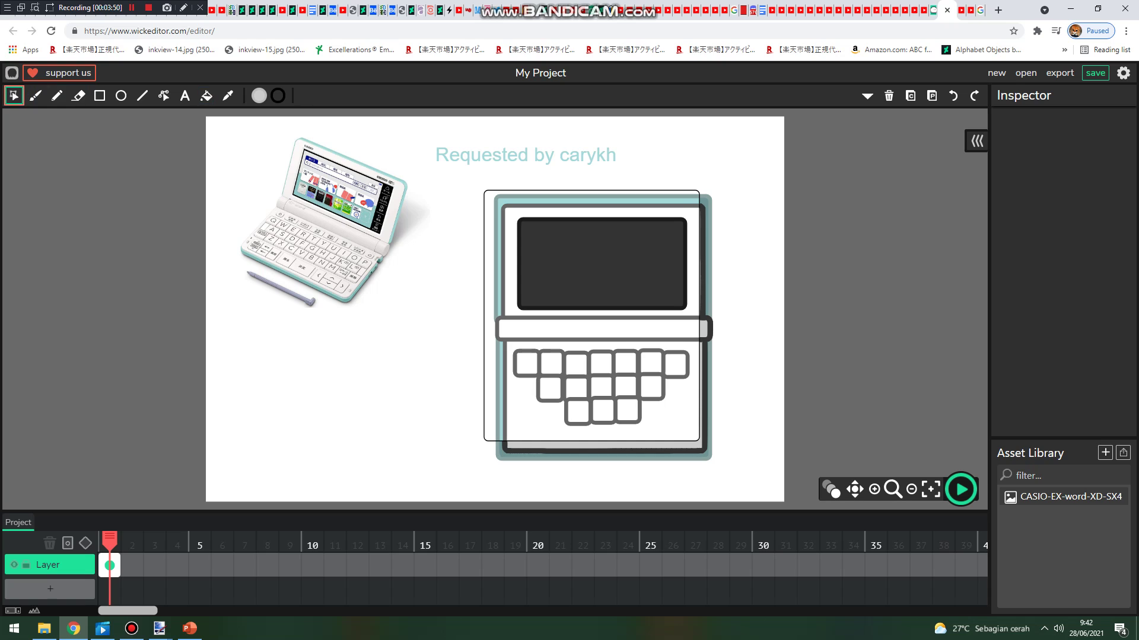
{"action": "left_click", "coordinate": [484, 247]}
{"action": "key", "text": "Delete"}
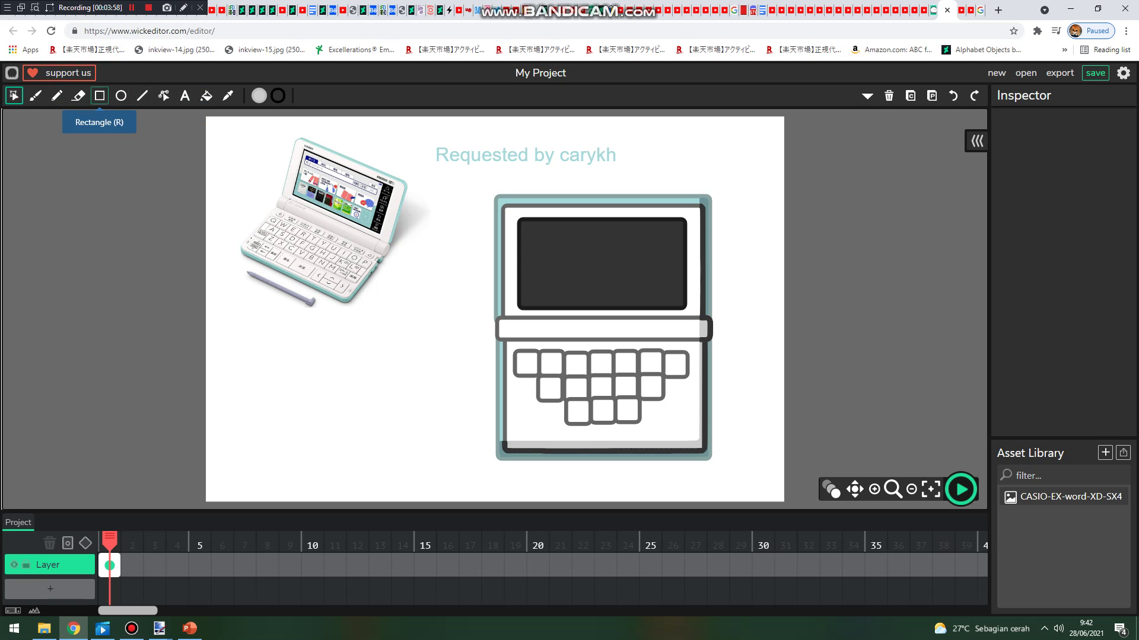
Sample the stylus colour from the reference image as the fill and draw a horizontal line across the screen's lower part
{"action": "left_click", "coordinate": [142, 96]}
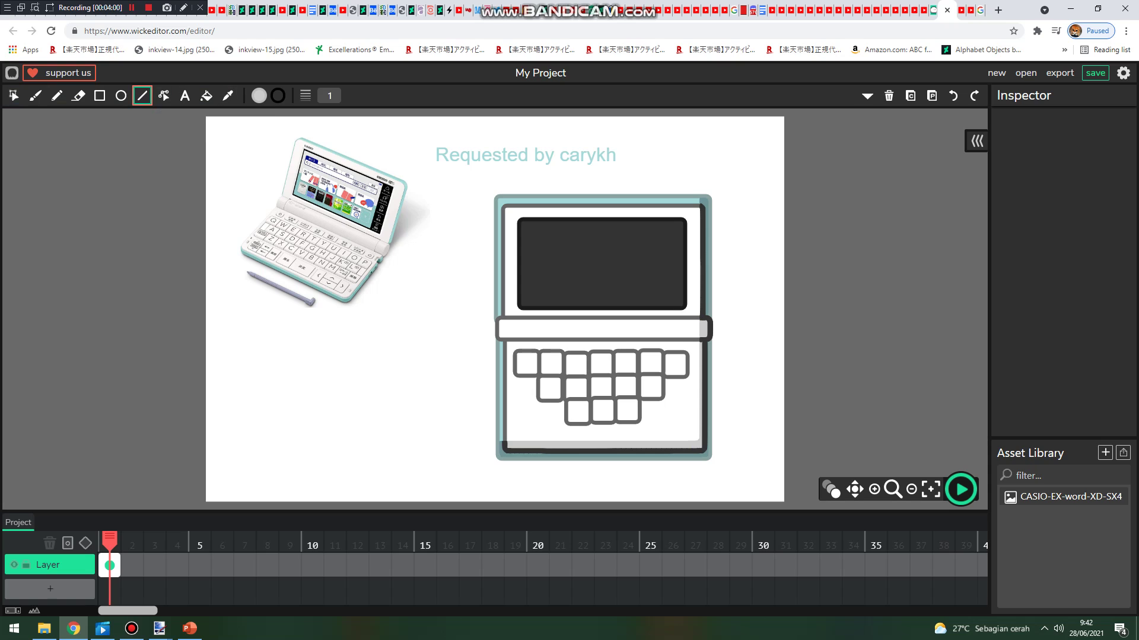
{"action": "left_click", "coordinate": [258, 96]}
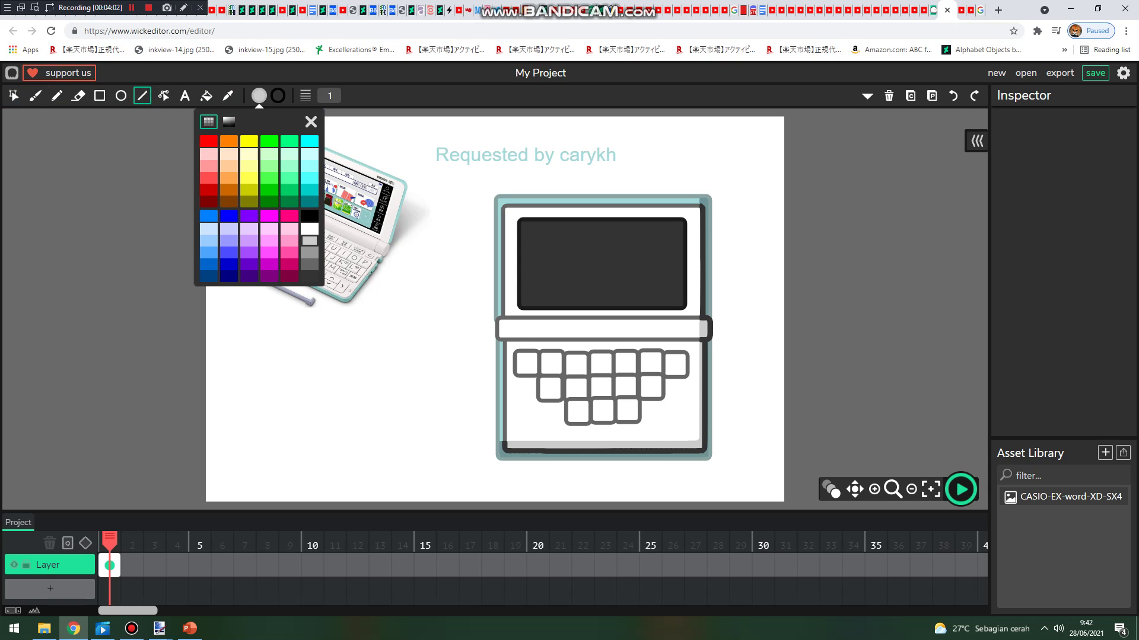
{"action": "left_click", "coordinate": [228, 96]}
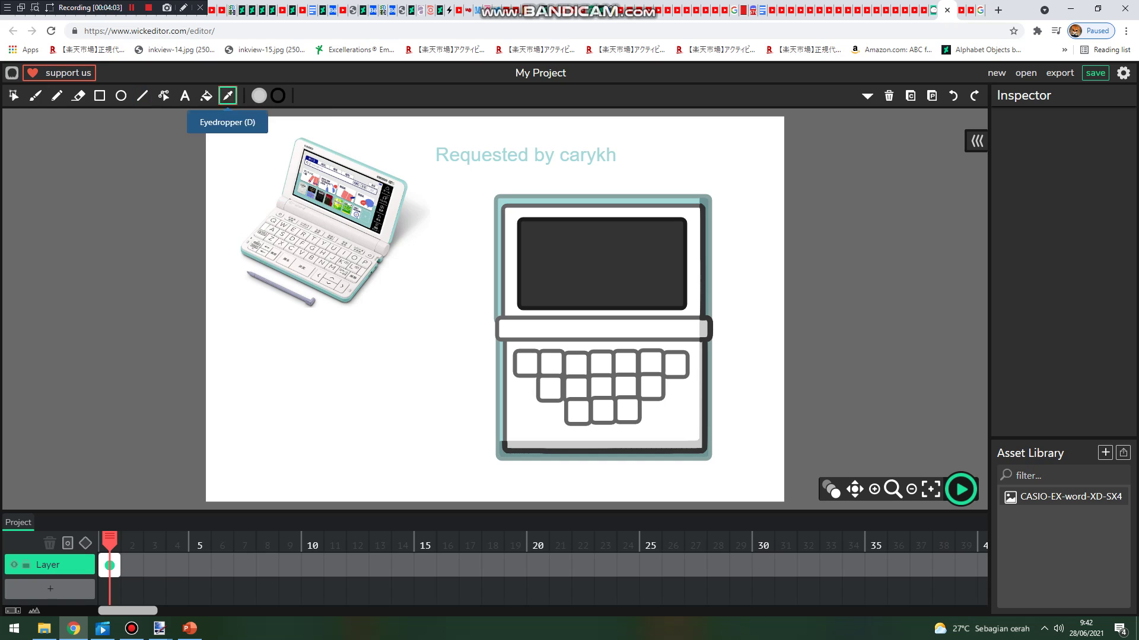
{"action": "left_click", "coordinate": [296, 298]}
{"action": "left_click_drag", "start_coordinate": [483, 300], "coordinate": [652, 300]}
Set the stroke colour to the greyish purple sampled from the stylus in the reference image
{"action": "left_click", "coordinate": [278, 96]}
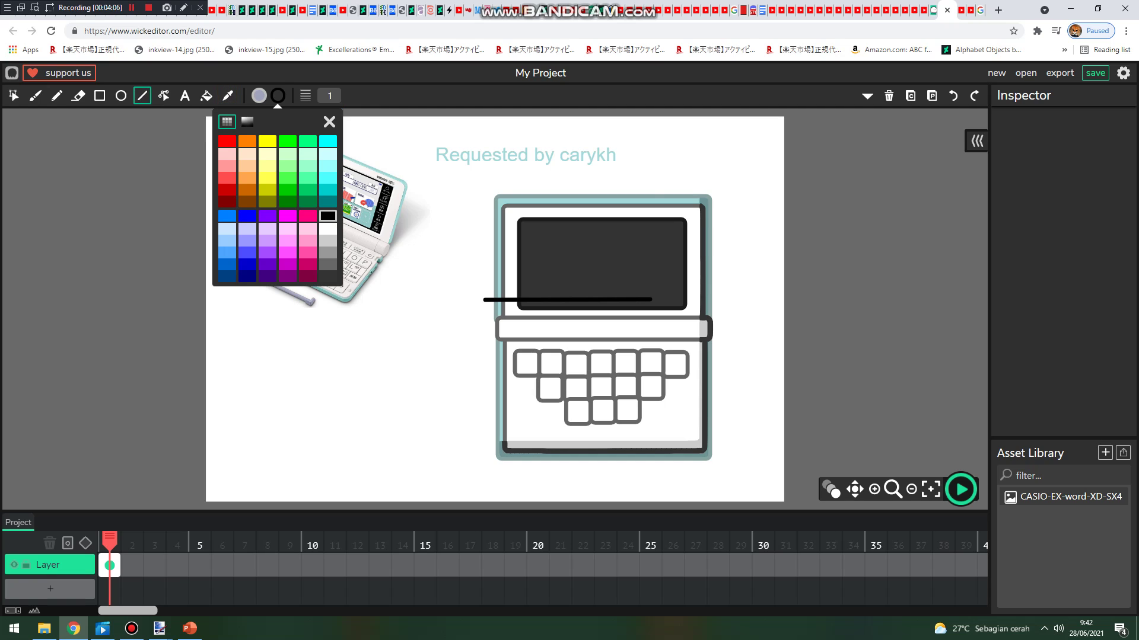
{"action": "left_click", "coordinate": [248, 121]}
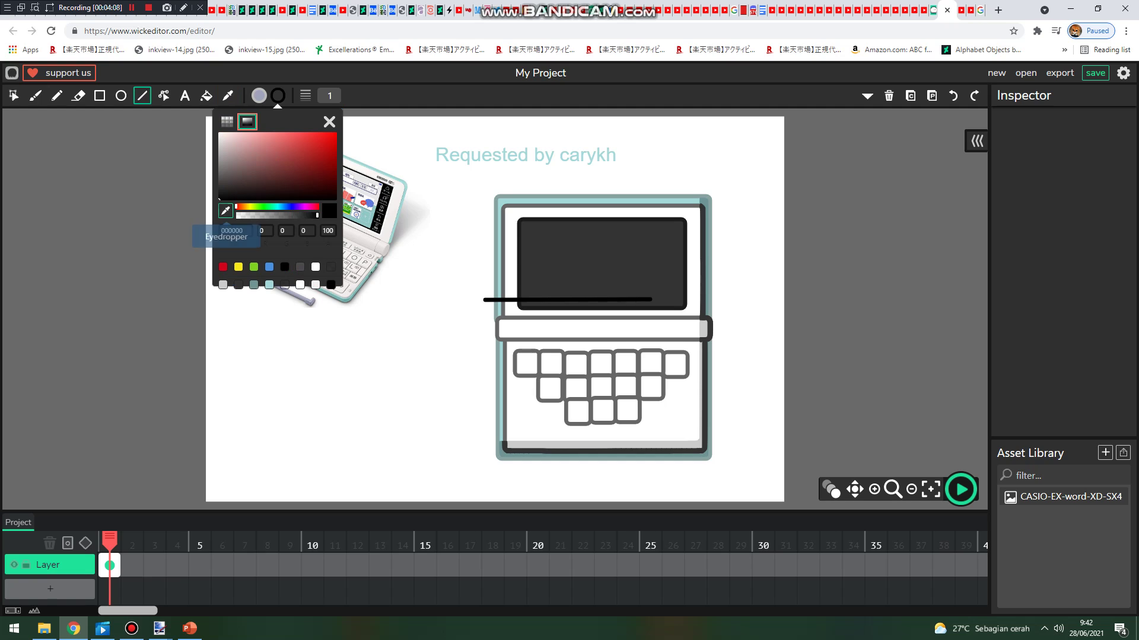
{"action": "left_click", "coordinate": [225, 211]}
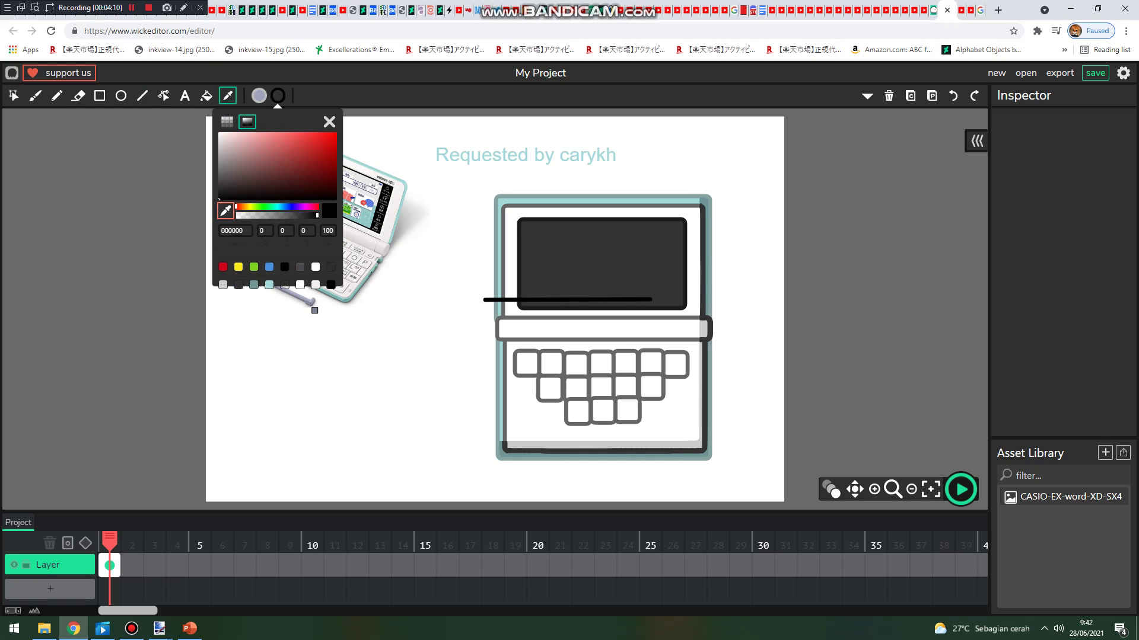
{"action": "left_click", "coordinate": [313, 306]}
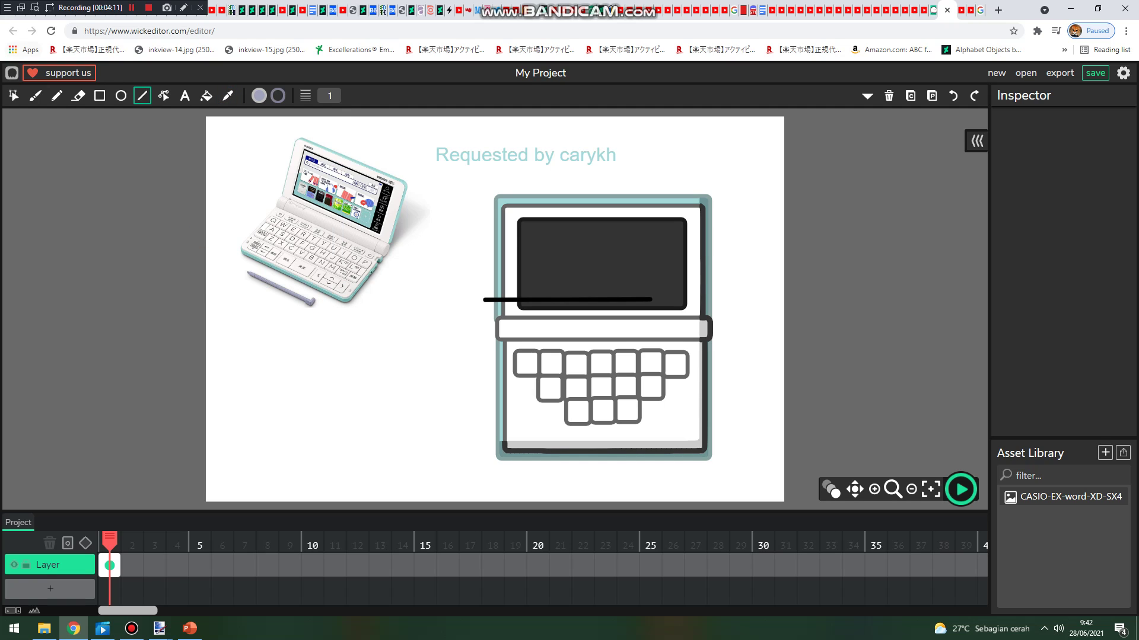
Move the black horizontal line off the device's screen and delete both black lines
{"action": "left_click", "coordinate": [14, 96]}
{"action": "left_click", "coordinate": [569, 299]}
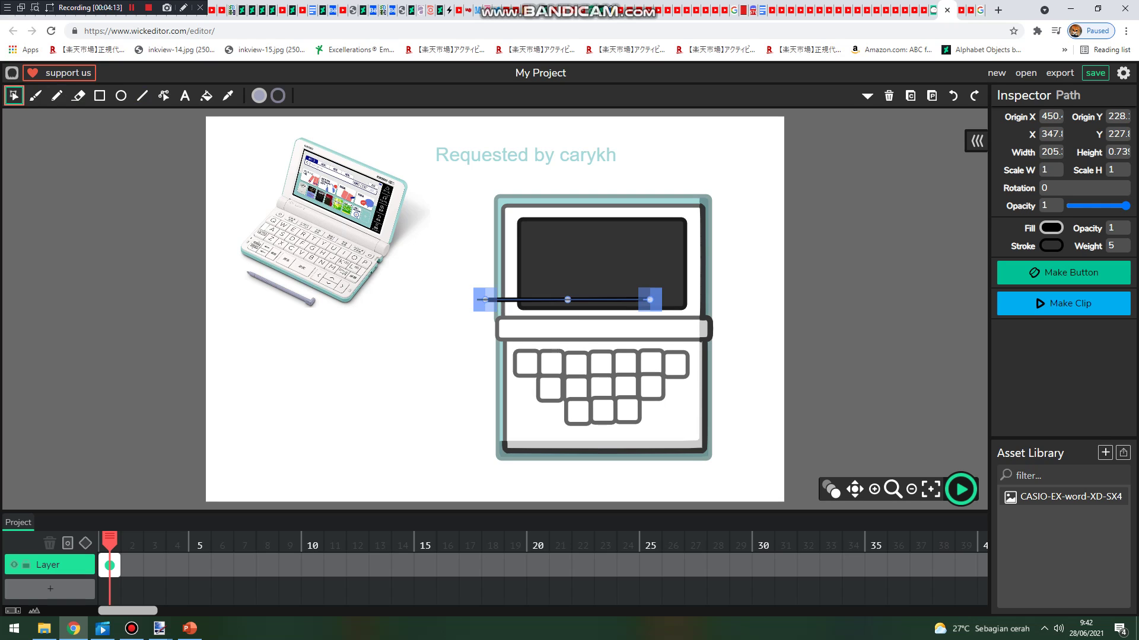
{"action": "left_click_drag", "start_coordinate": [569, 299], "coordinate": [423, 363]}
{"action": "left_click", "coordinate": [568, 299]}
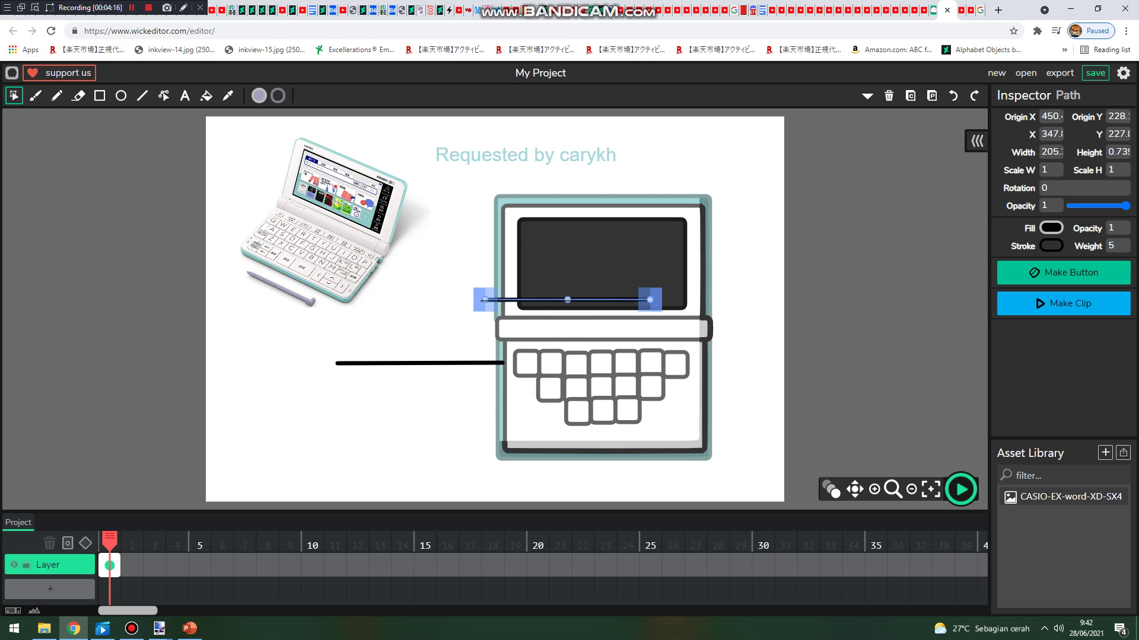
{"action": "left_click_drag", "start_coordinate": [567, 300], "coordinate": [432, 428]}
{"action": "key", "text": "Delete"}
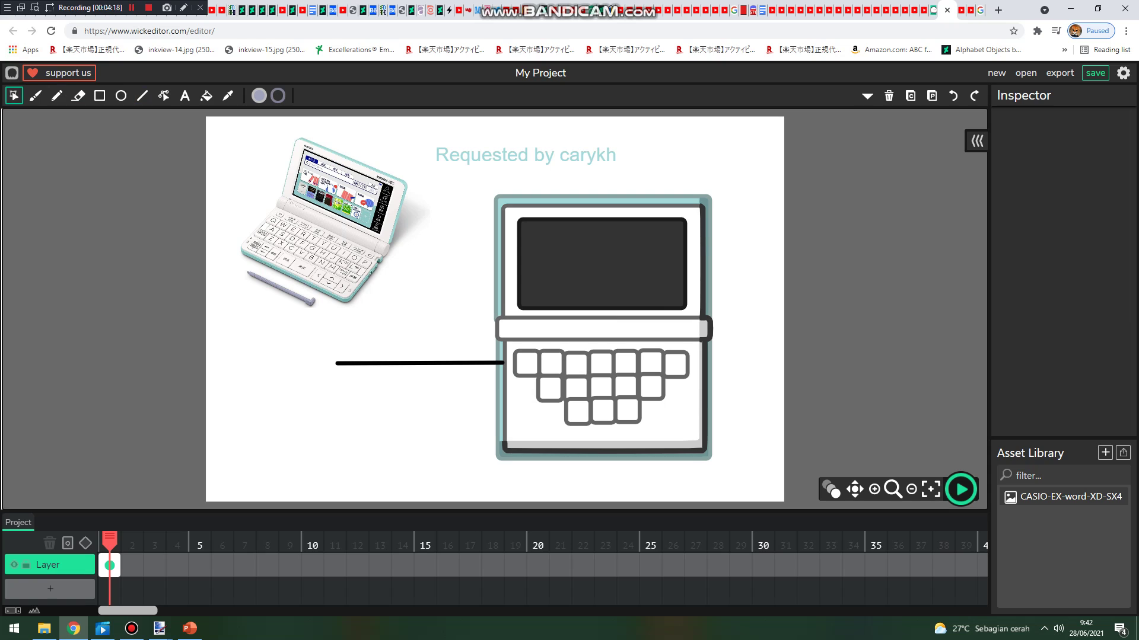
{"action": "left_click", "coordinate": [420, 363]}
{"action": "key", "text": "Delete"}
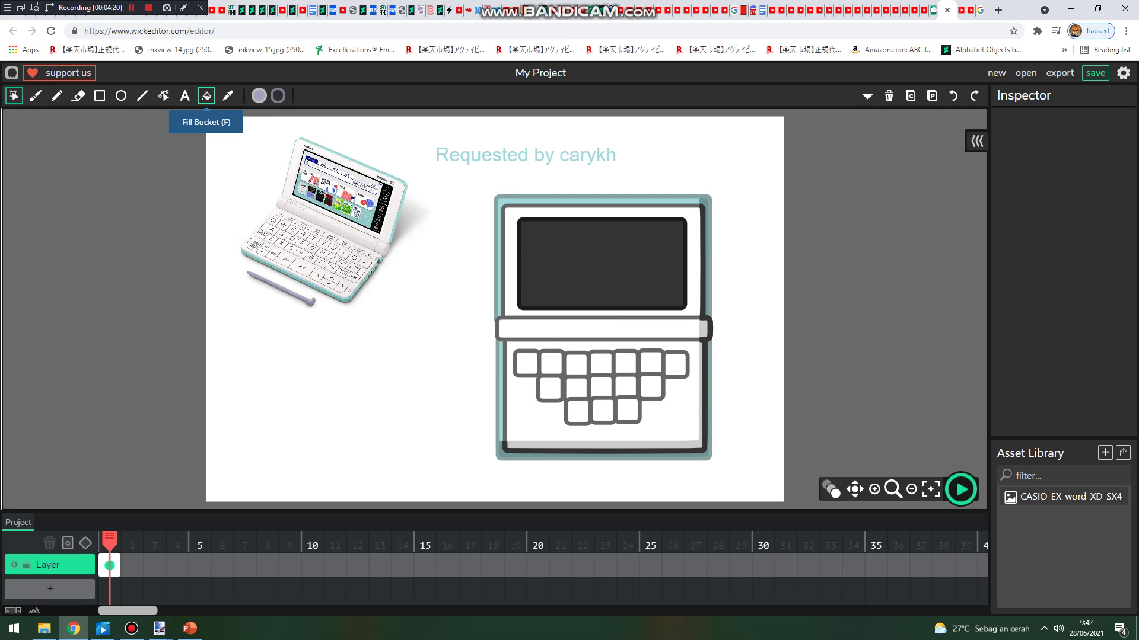
Draw a closed, upright stylus outline with a hooked top and pointed tip beside the device using 5-wide lines, and fill it light purple
{"action": "left_click", "coordinate": [142, 96]}
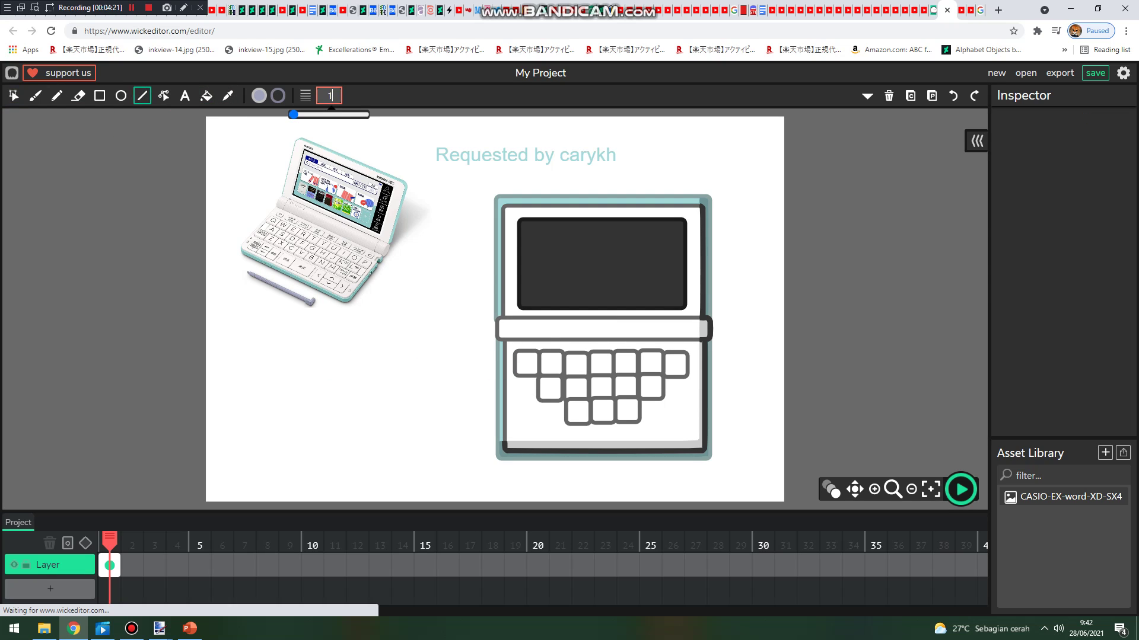
{"action": "key", "text": "BackSpace"}
{"action": "type", "text": "5"}
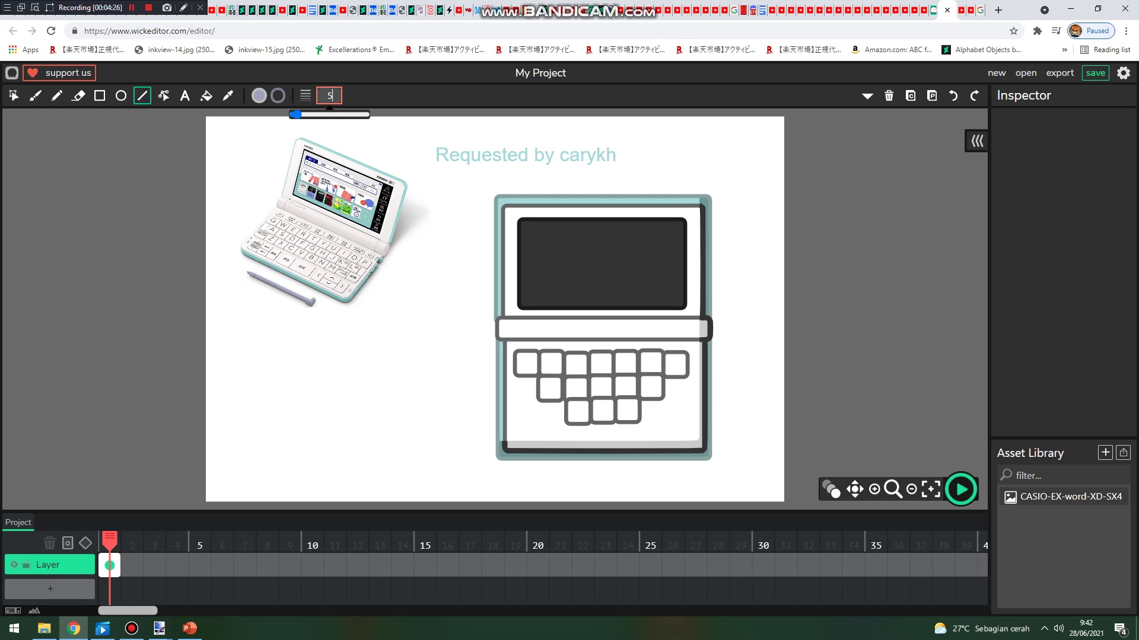
{"action": "mouse_move", "coordinate": [723, 263]}
{"action": "left_mouse_down"}
{"action": "mouse_move", "coordinate": [731, 441]}
{"action": "mouse_move", "coordinate": [729, 276]}
{"action": "mouse_move", "coordinate": [750, 279]}
{"action": "mouse_move", "coordinate": [750, 264]}
{"action": "mouse_move", "coordinate": [724, 263]}
{"action": "left_mouse_up"}
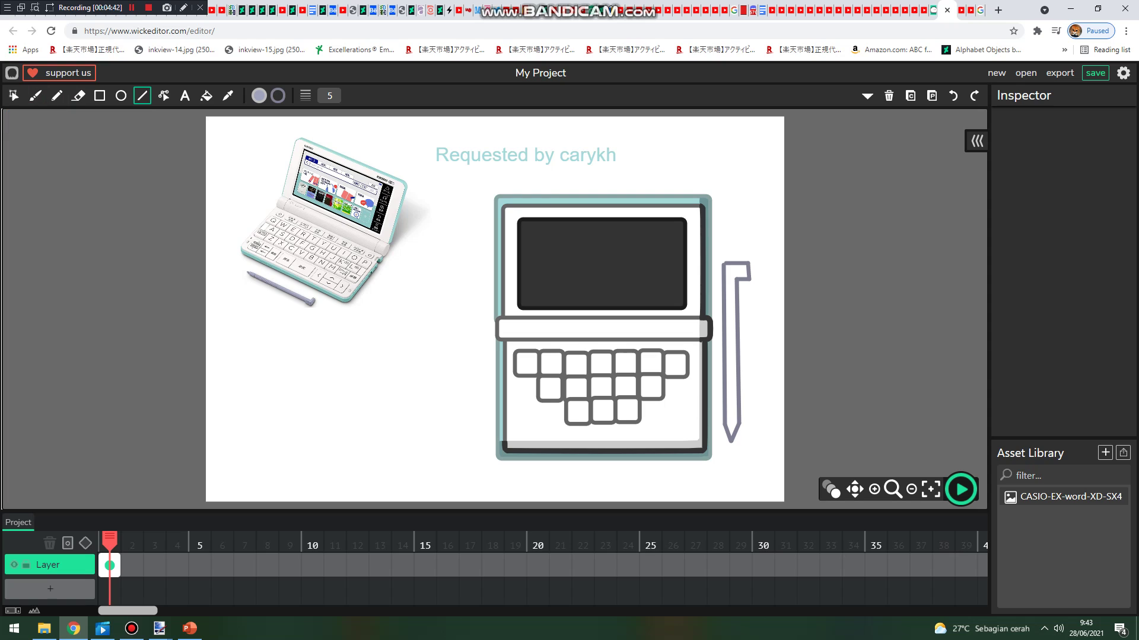
{"action": "left_click", "coordinate": [206, 96]}
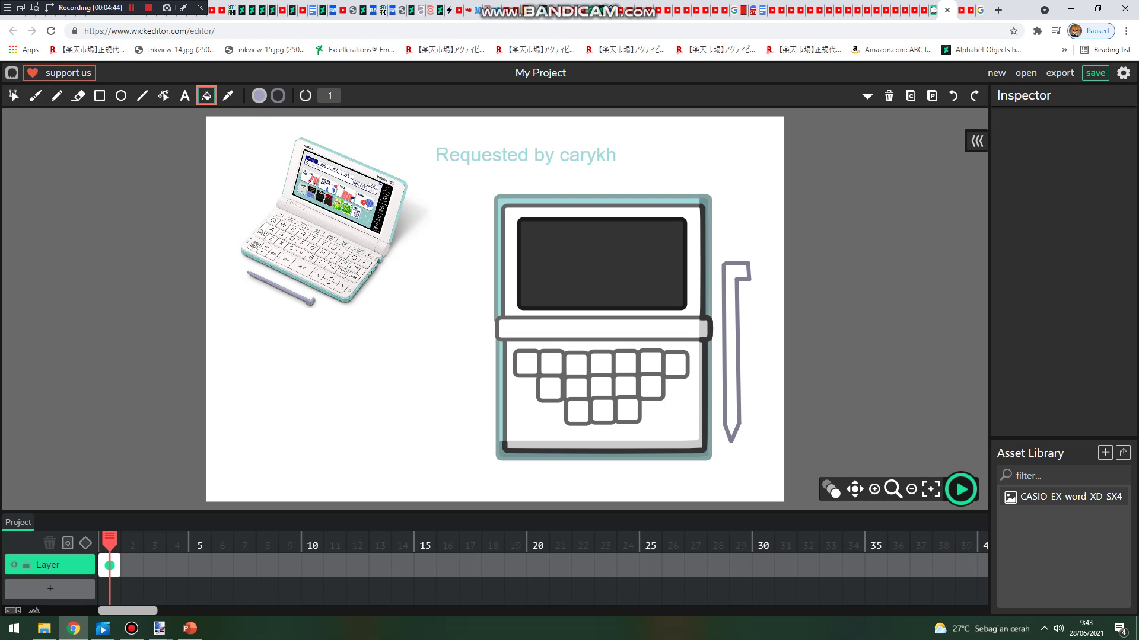
{"action": "left_click", "coordinate": [731, 332]}
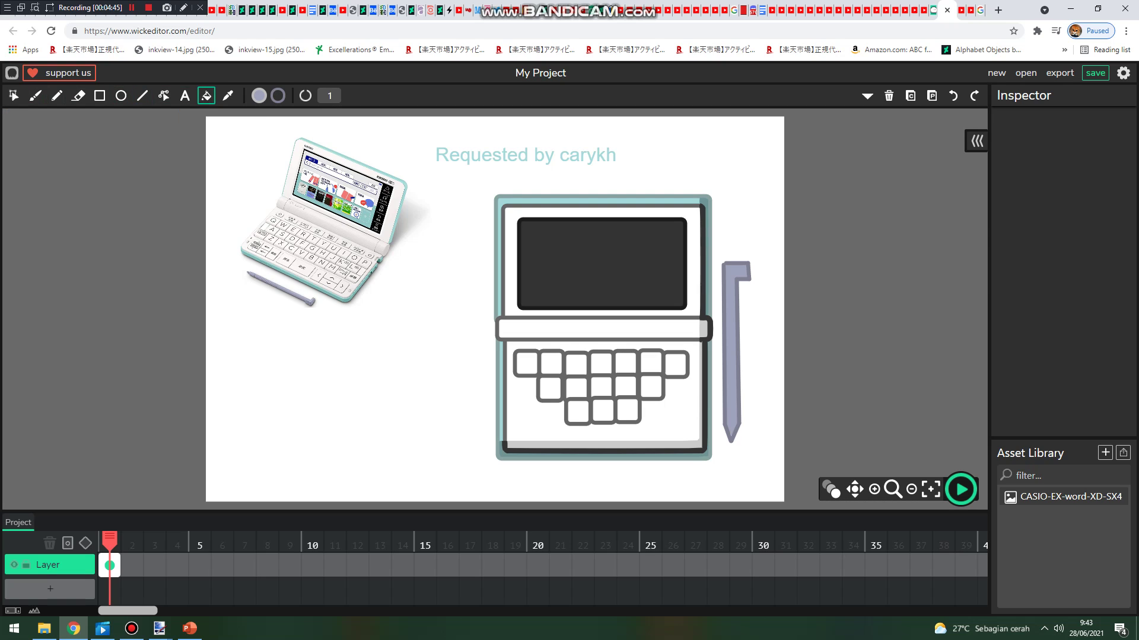
Delete the reference image and the request credit text from the canvas
{"action": "left_click", "coordinate": [14, 96]}
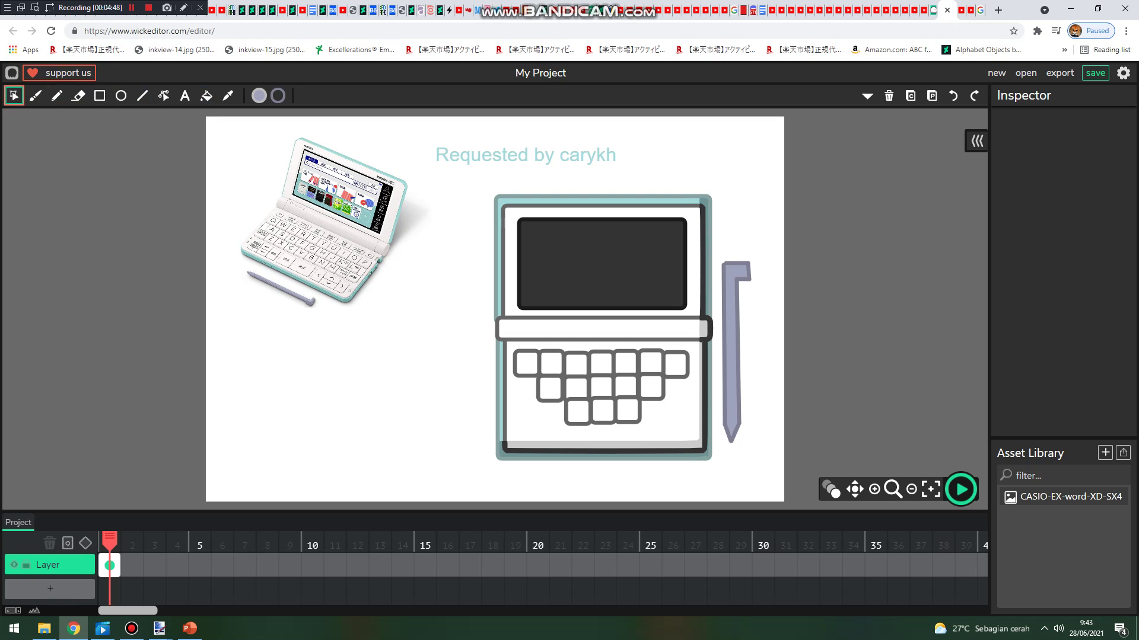
{"action": "left_click_drag", "start_coordinate": [701, 135], "coordinate": [363, 173]}
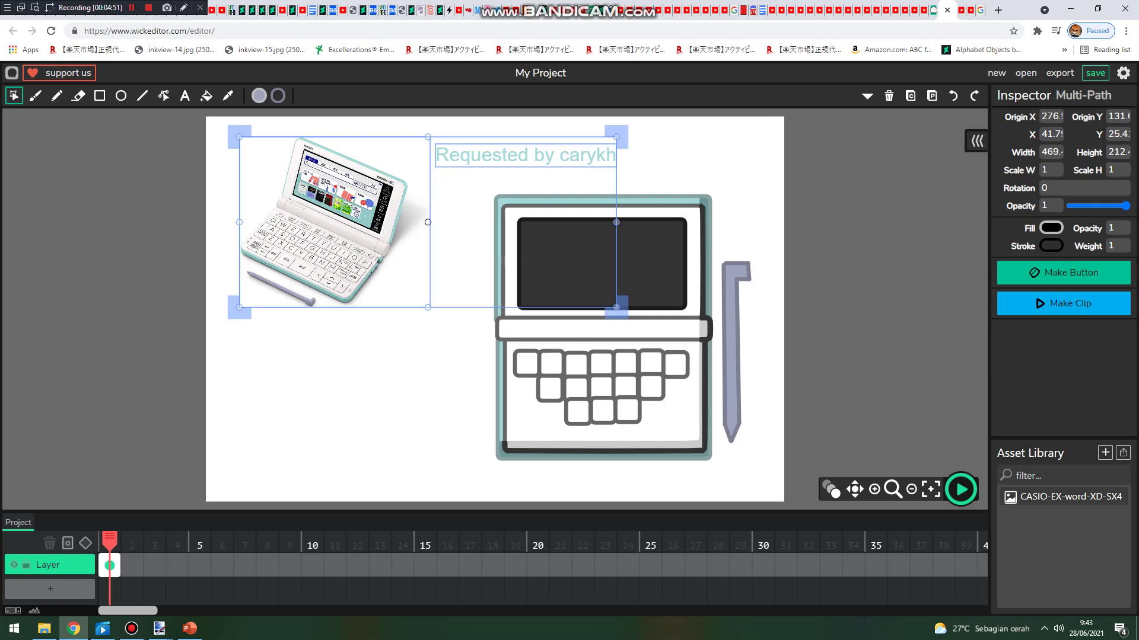
{"action": "key", "text": "Delete"}
Select all the shapes of the drawn device together with the stylus
{"action": "left_click_drag", "start_coordinate": [772, 171], "coordinate": [476, 485]}
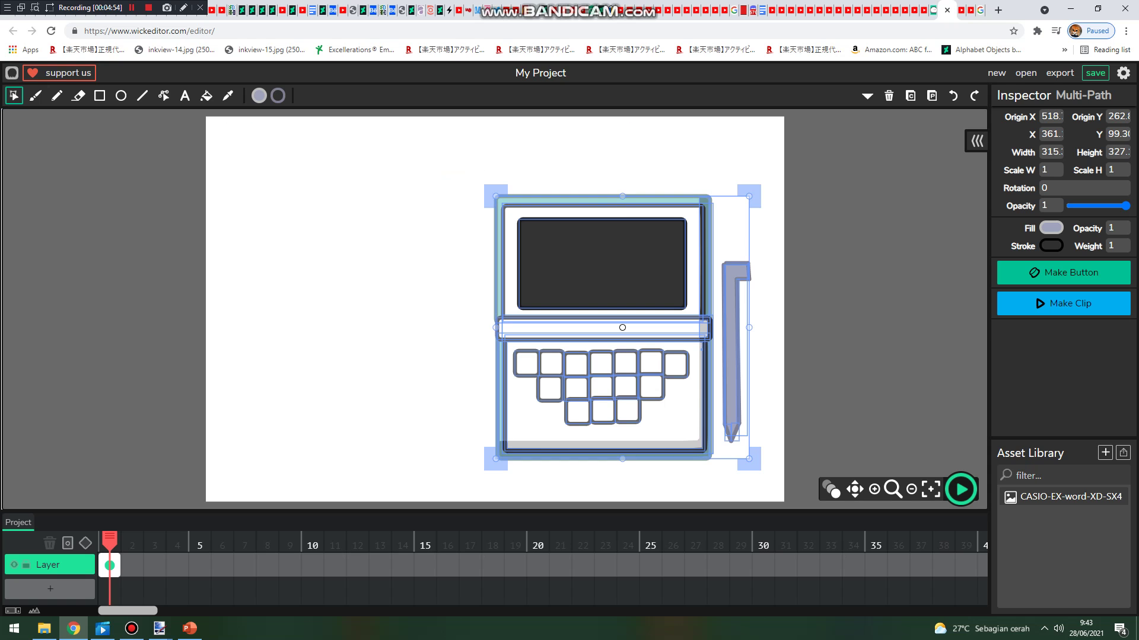